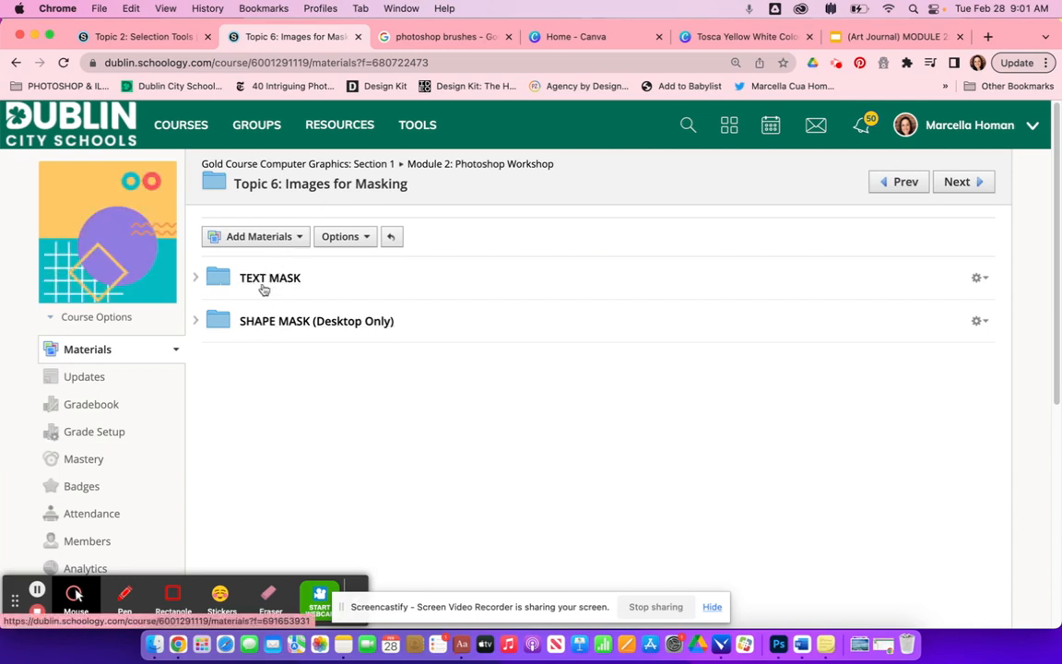
Preview the contents of the TEXT MASK and SHAPE MASK (Desktop Only) folders, collapsing each one again
click(195, 278)
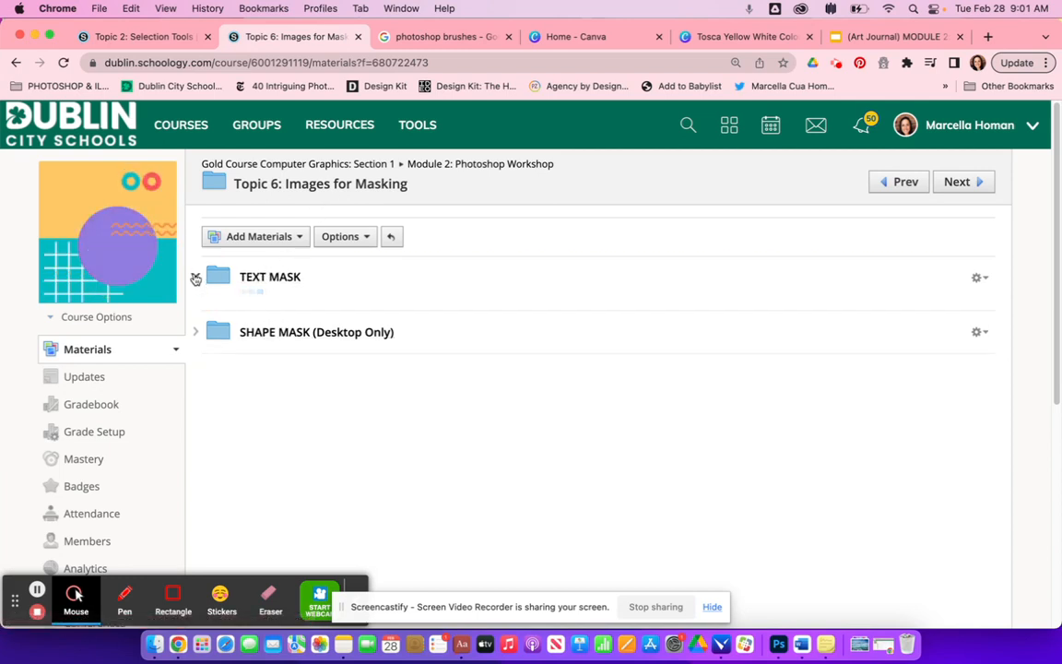
click(194, 278)
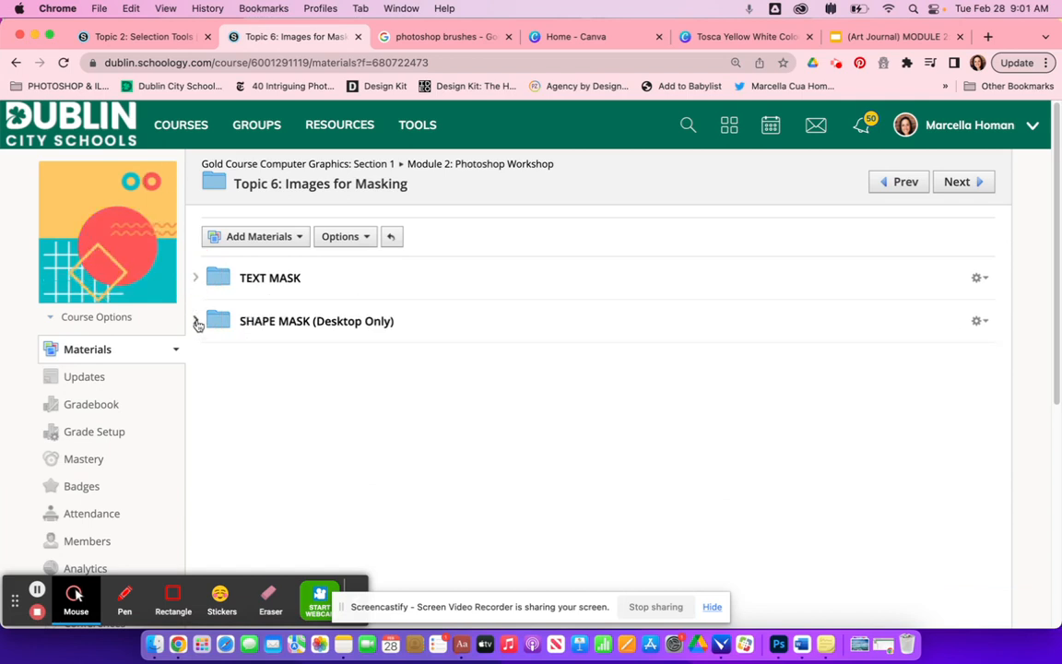
click(196, 322)
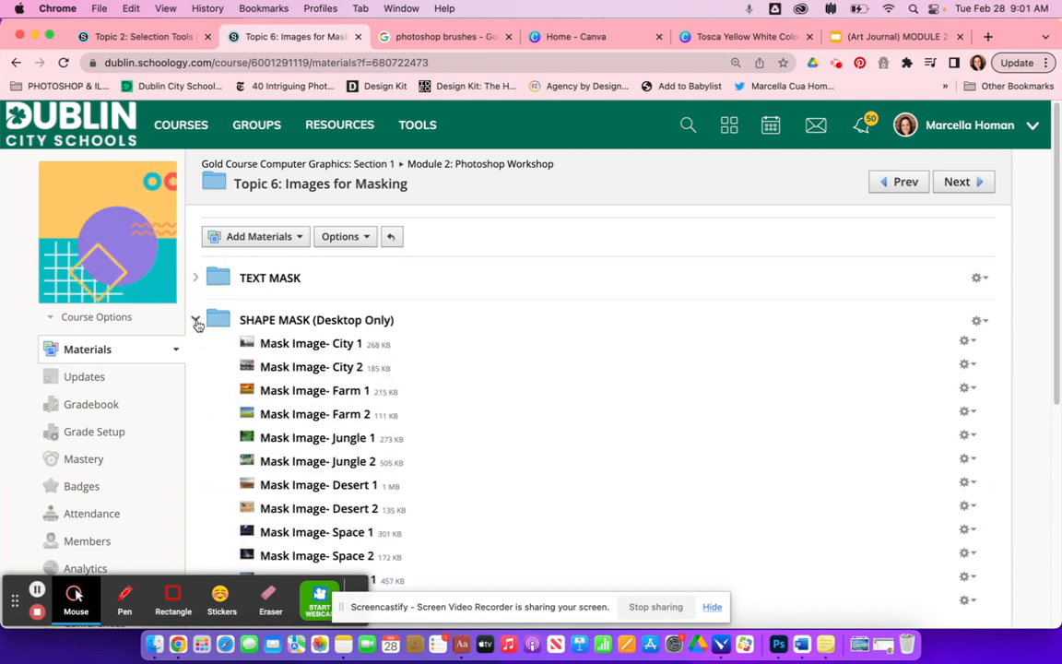
click(195, 323)
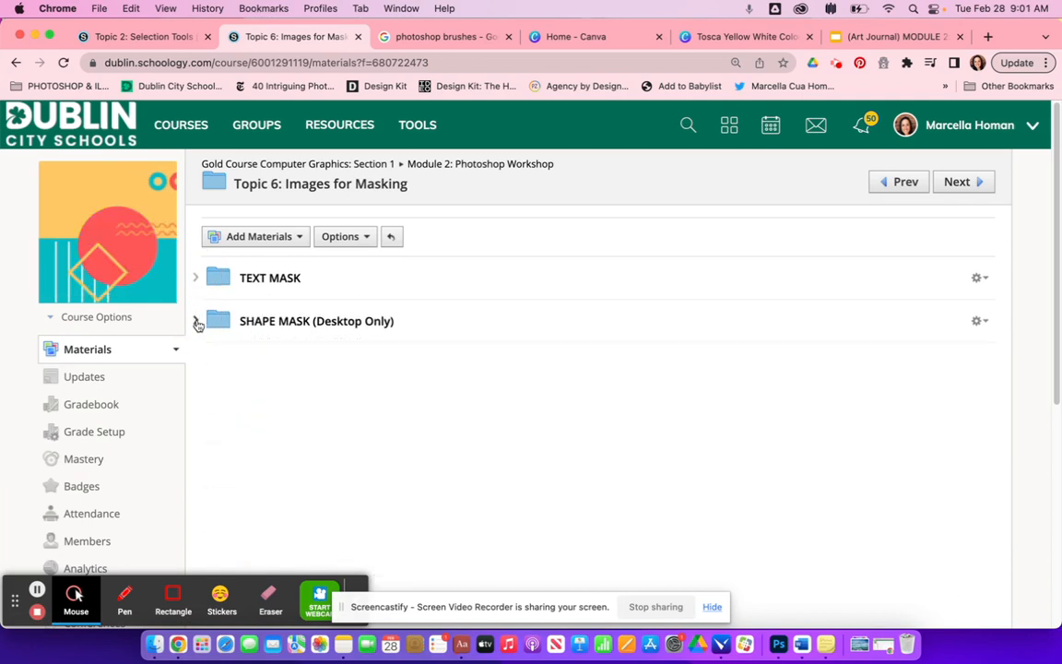
Open the TEXT MASK folder and browse its images from Mask Image 1, ending on Mask Image 2
click(272, 279)
scroll(473, 285, down, 8)
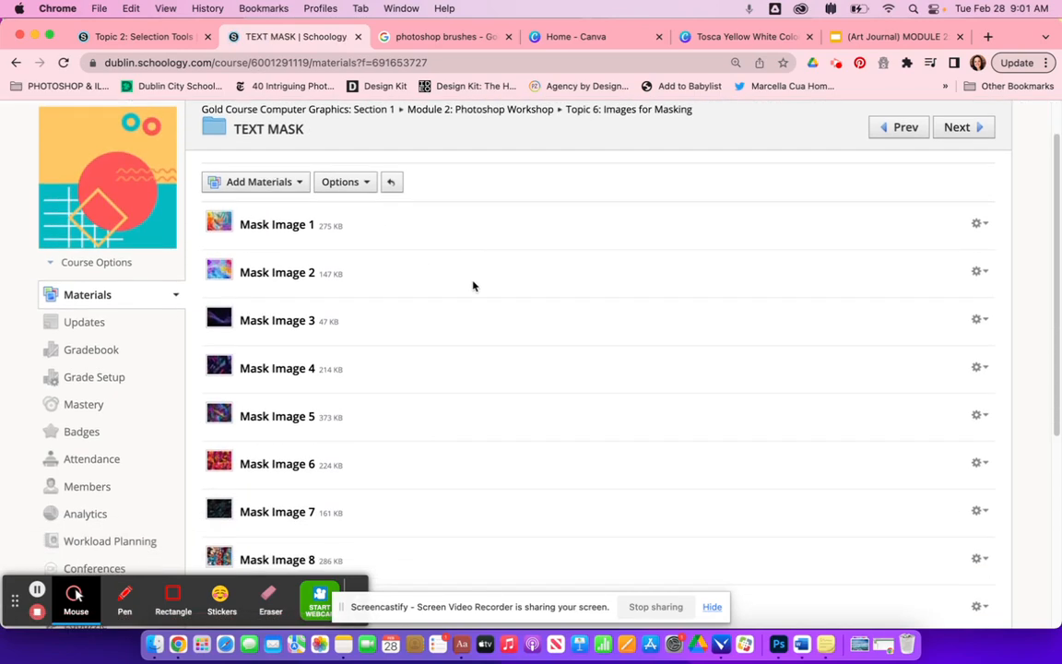
scroll(473, 286, up, 6)
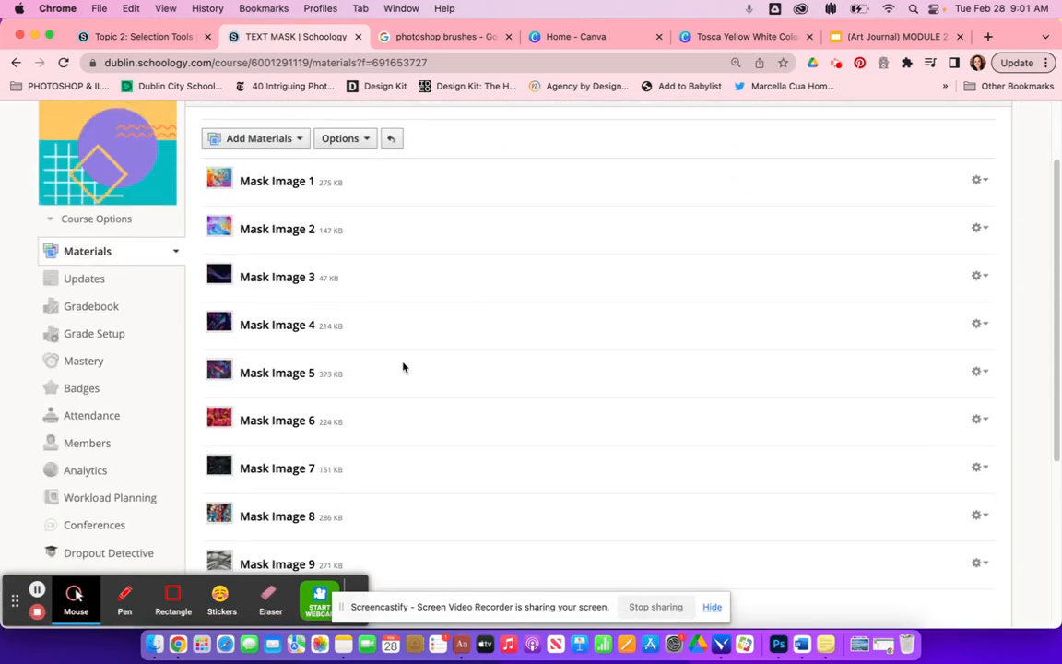
click(262, 184)
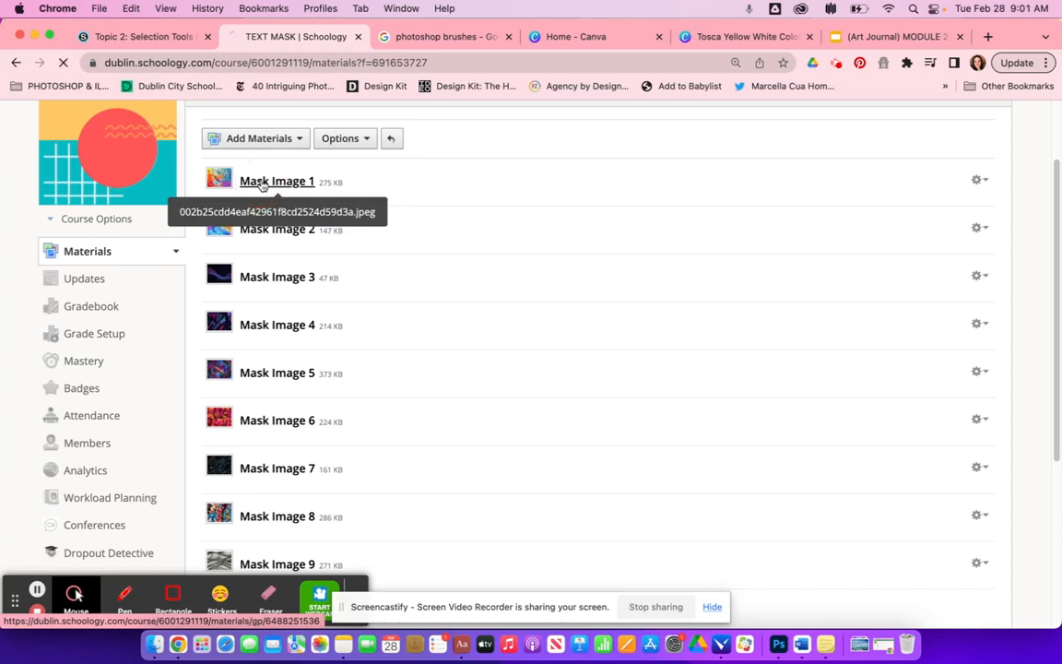
click(976, 182)
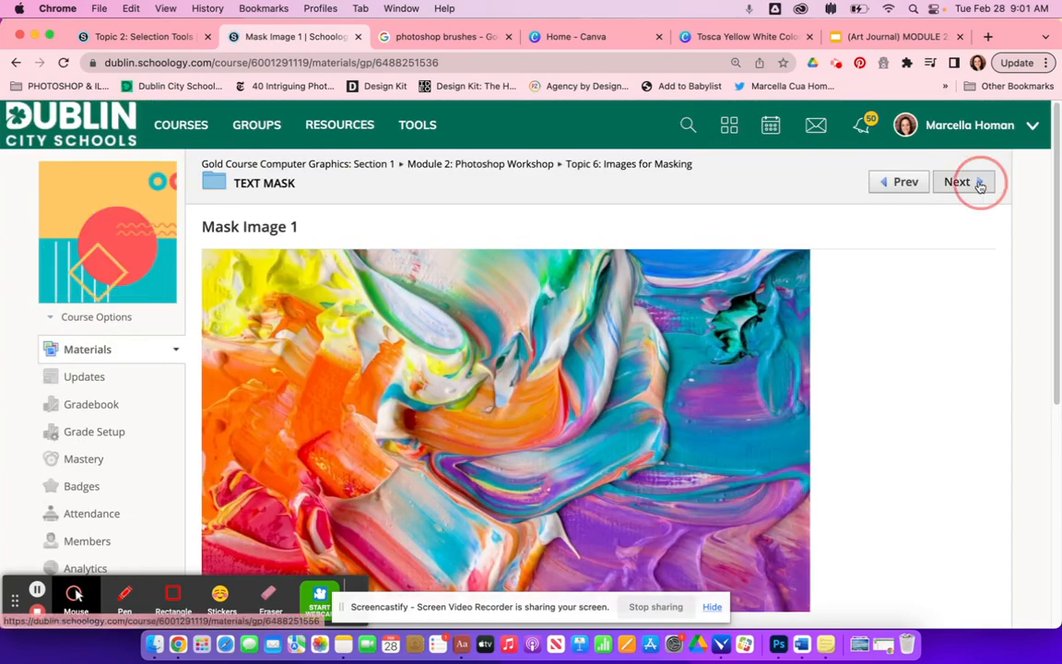
click(977, 183)
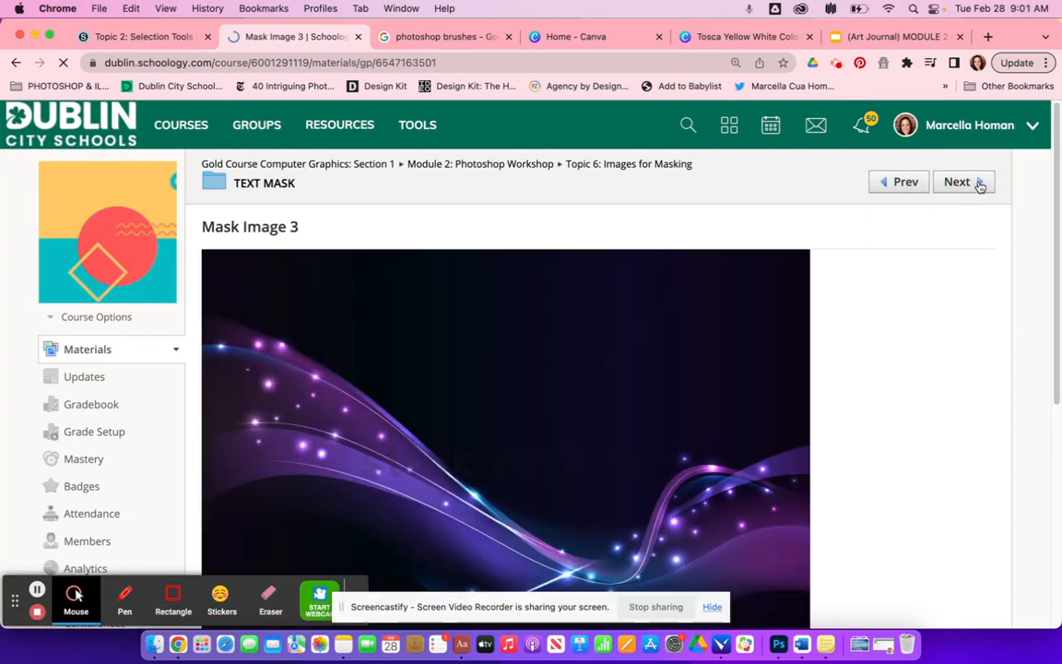
click(901, 182)
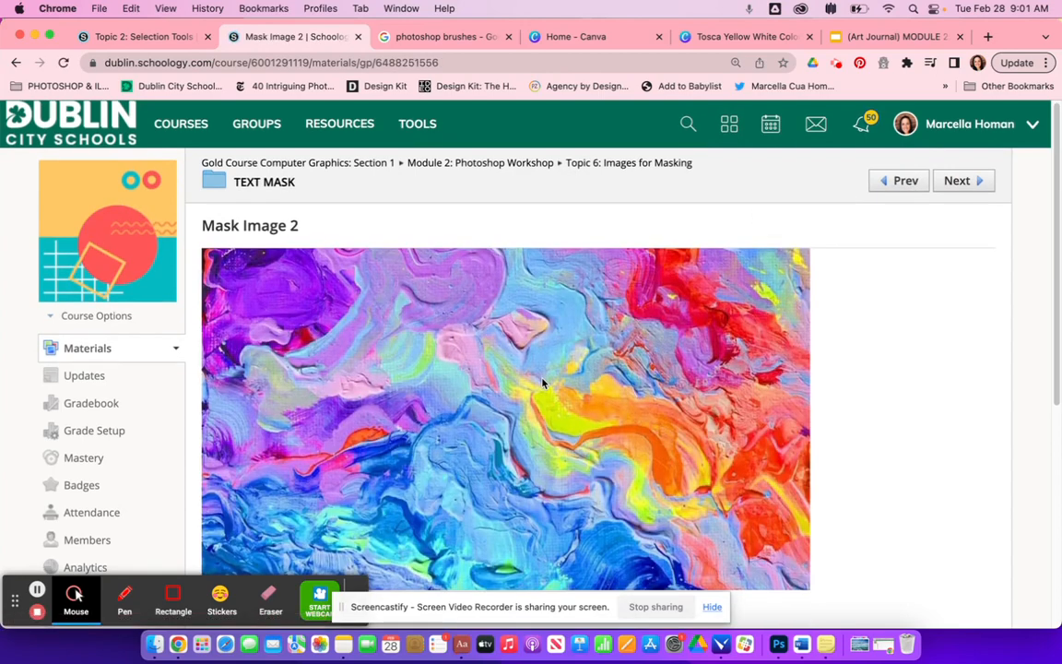
scroll(498, 351, down, 1)
right_click(518, 367)
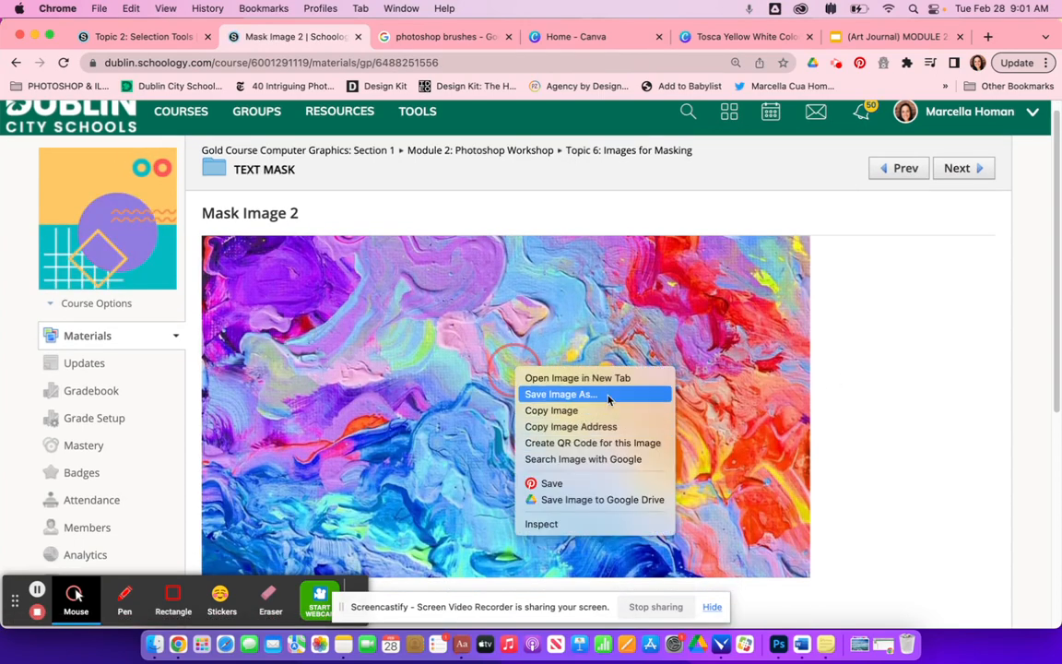
click(562, 394)
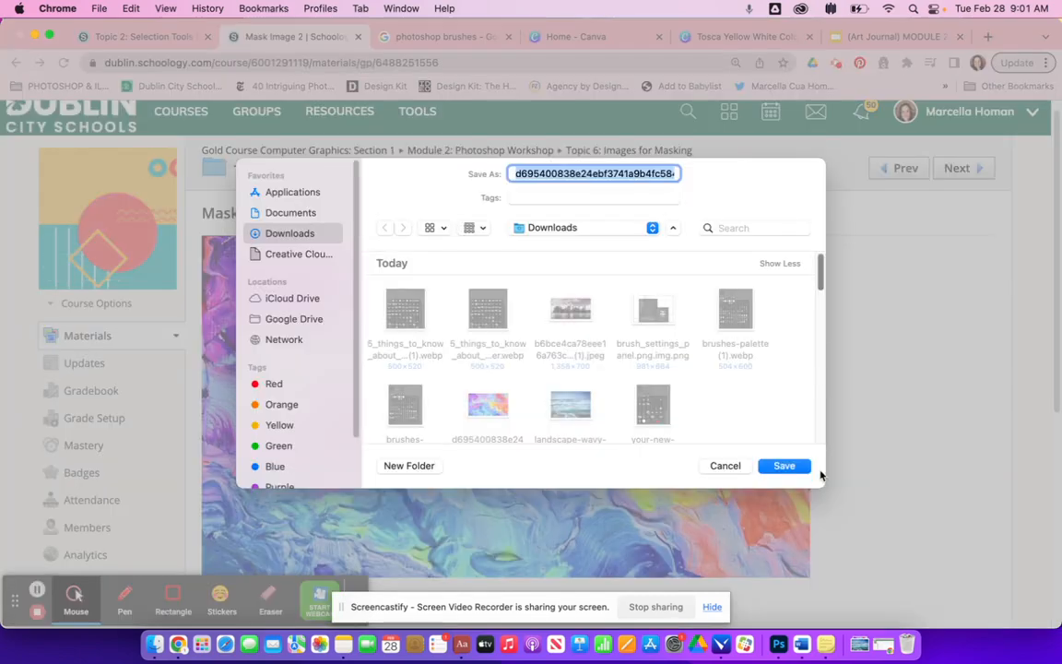
click(725, 466)
click(848, 449)
Switch to Photoshop and move and widen its window to span the full width of the screen
click(779, 645)
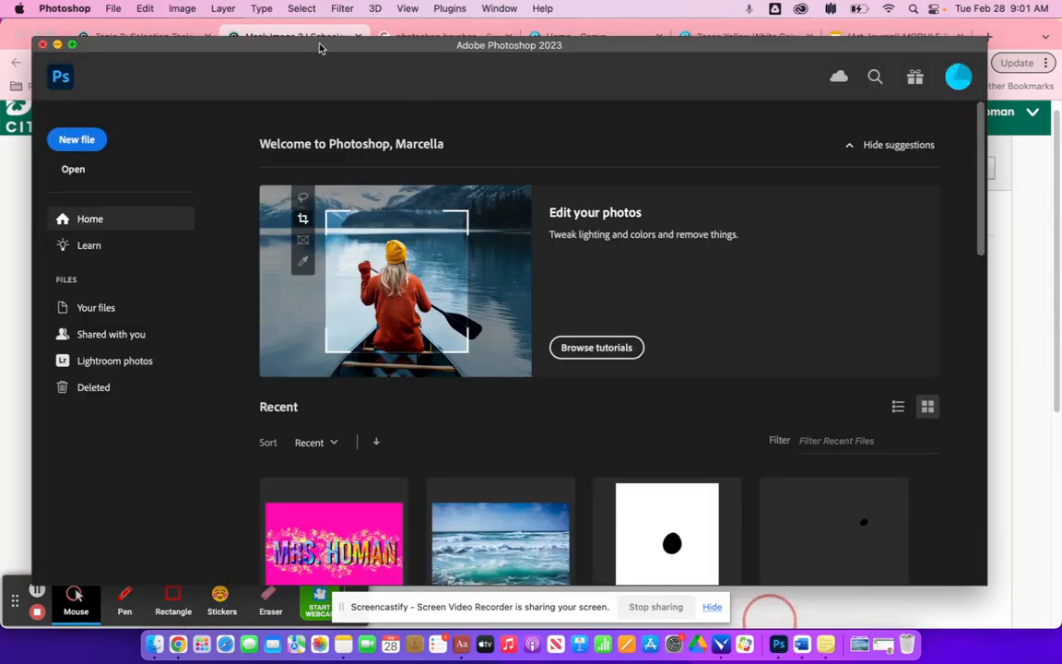
drag(320, 48, 288, 31)
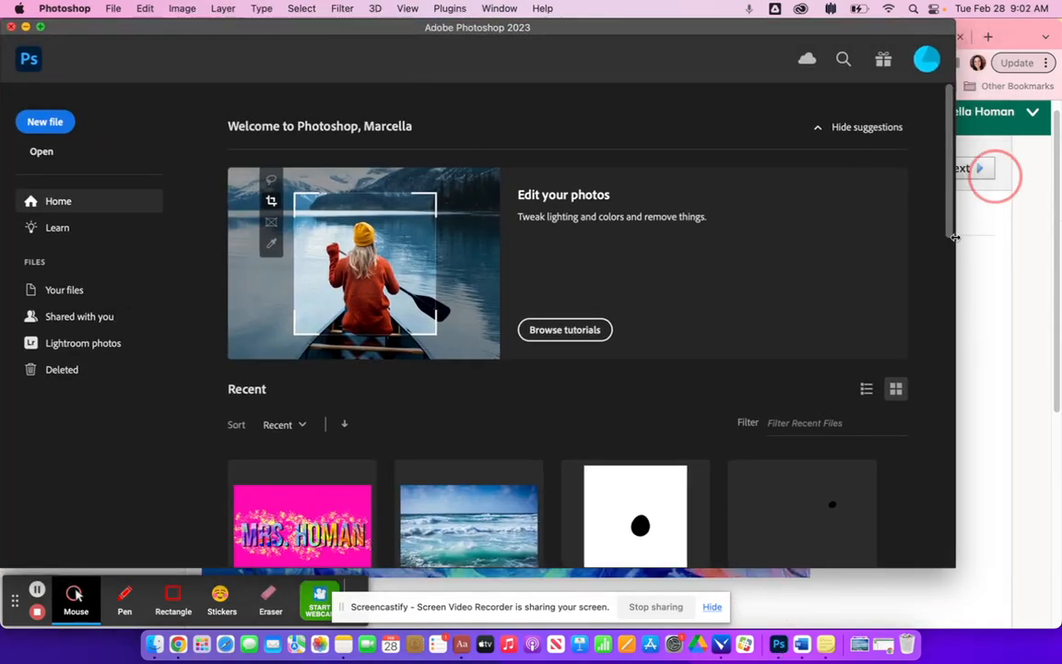
drag(954, 237, 1059, 237)
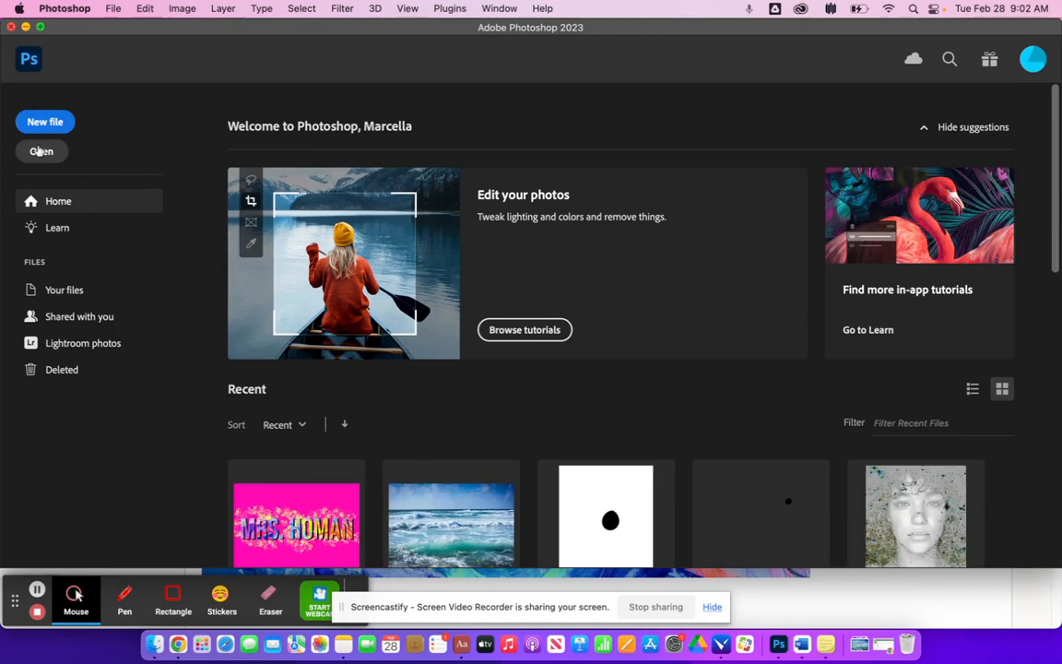
Create a new 7 x 5 inch landscape document at 300 pixels/inch in RGB Color with a white background
click(39, 122)
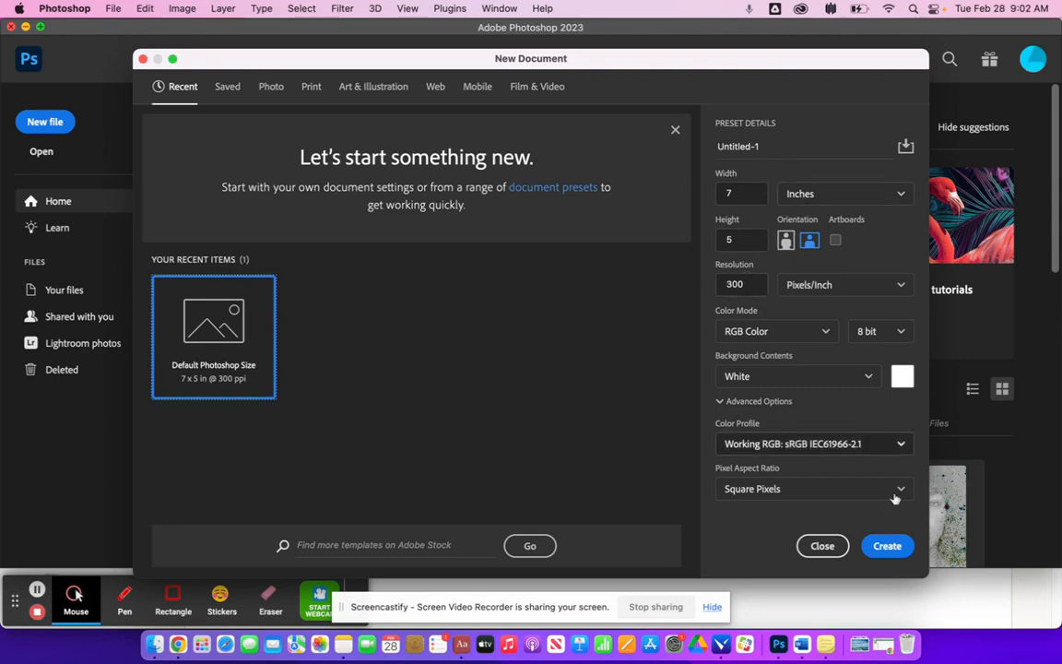
click(887, 547)
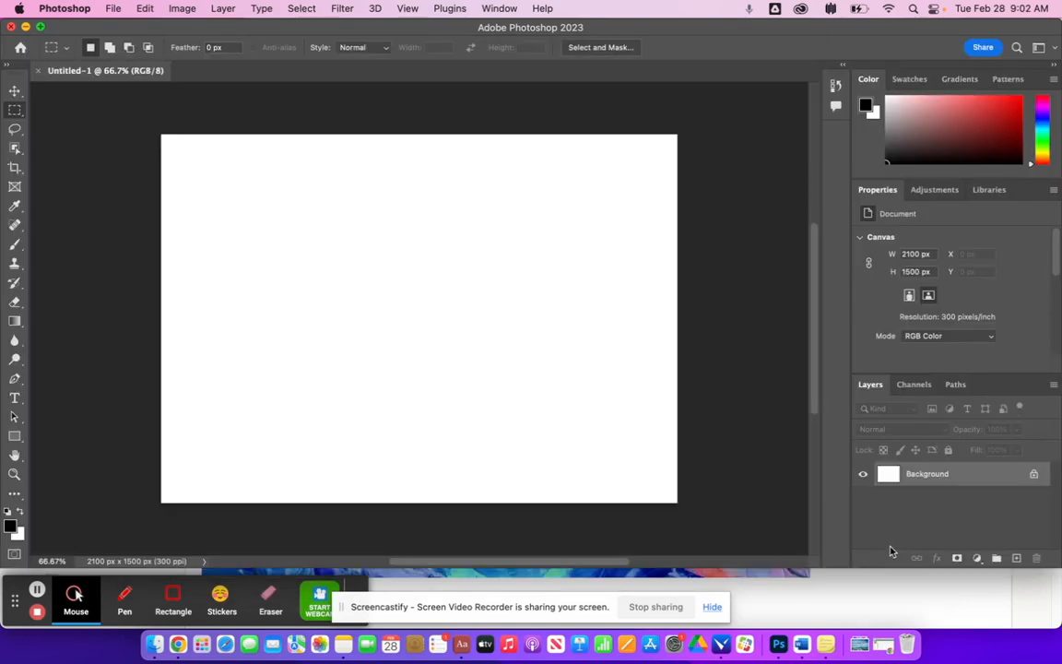
Open the multicolored paint image d695400838e24ebf3741a9b4fc584cc4.jpeg from the computer's Downloads folder
click(109, 9)
click(119, 42)
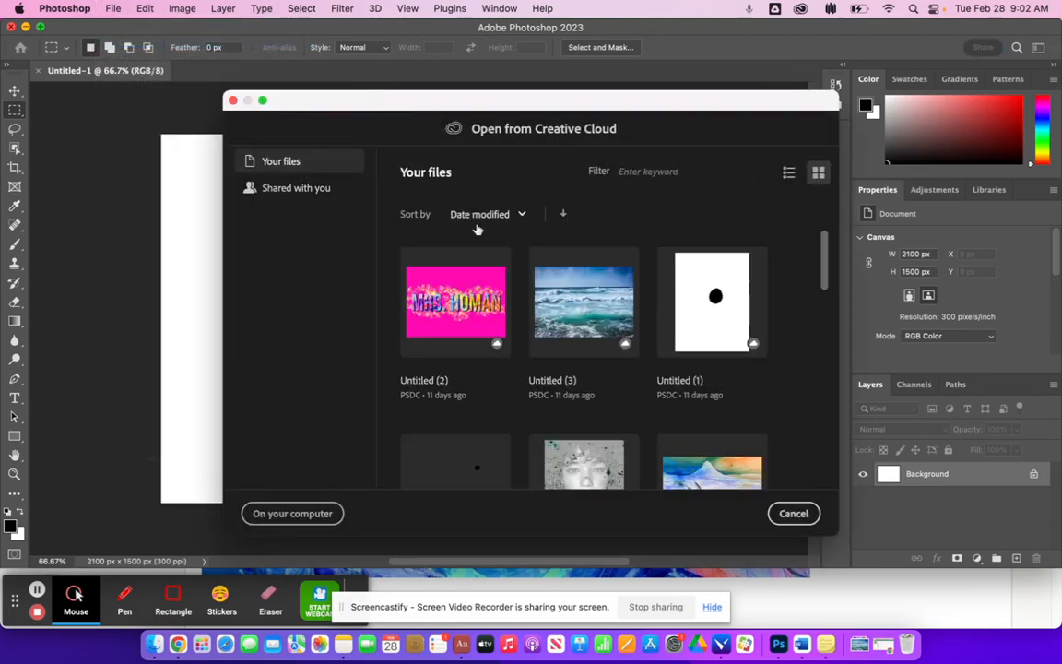
click(293, 513)
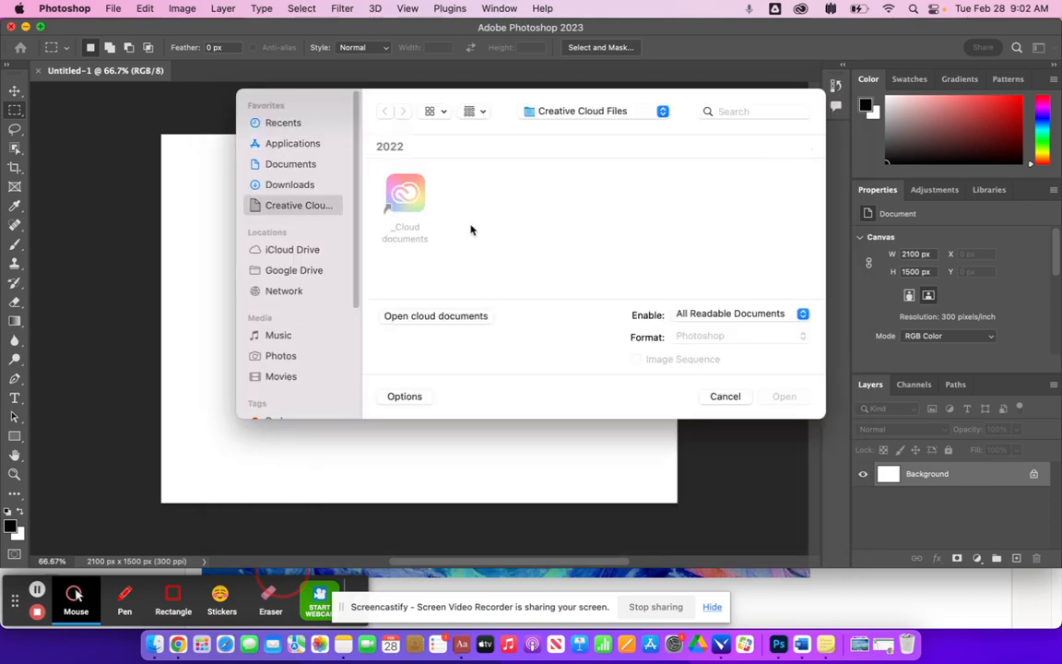
click(308, 185)
click(489, 295)
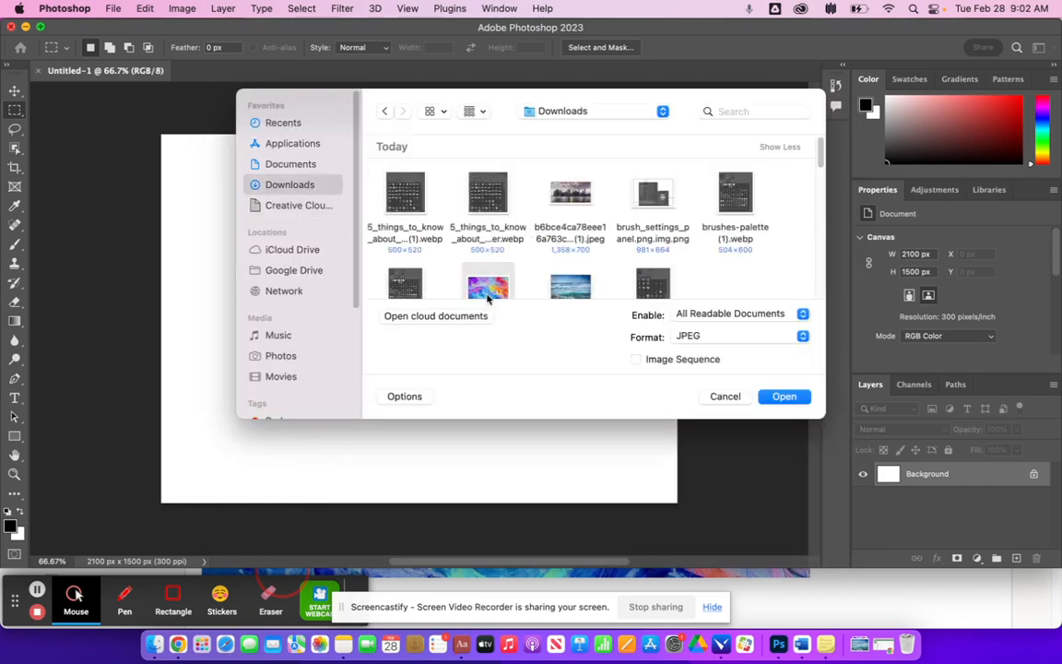
click(779, 396)
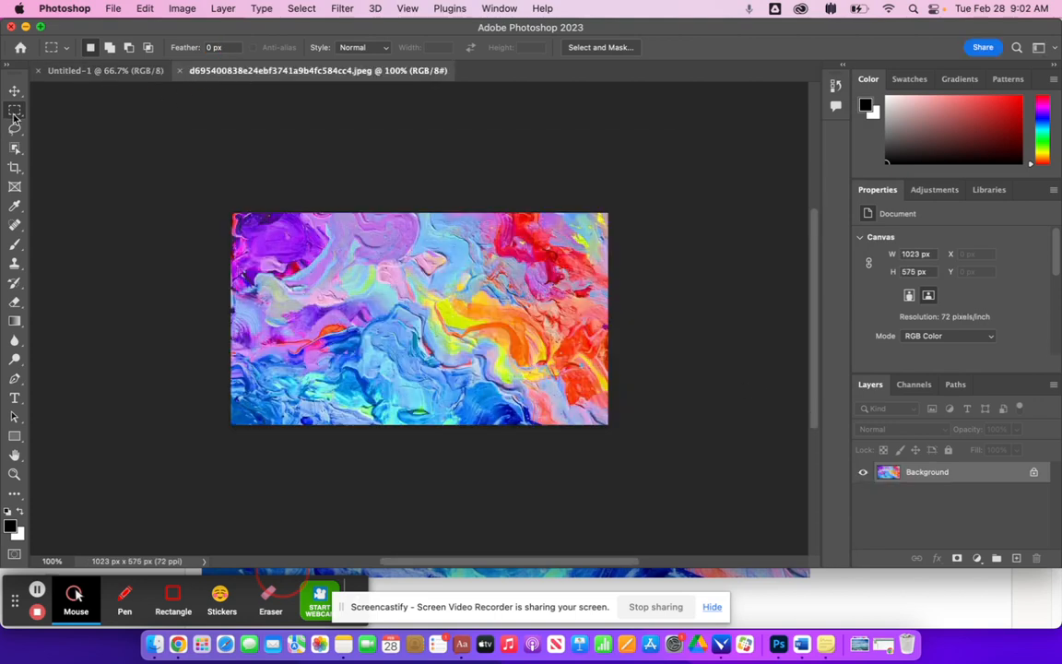
Copy the entire paint image with a rectangular selection and paste it into the Untitled-1 document
drag(232, 213, 716, 460)
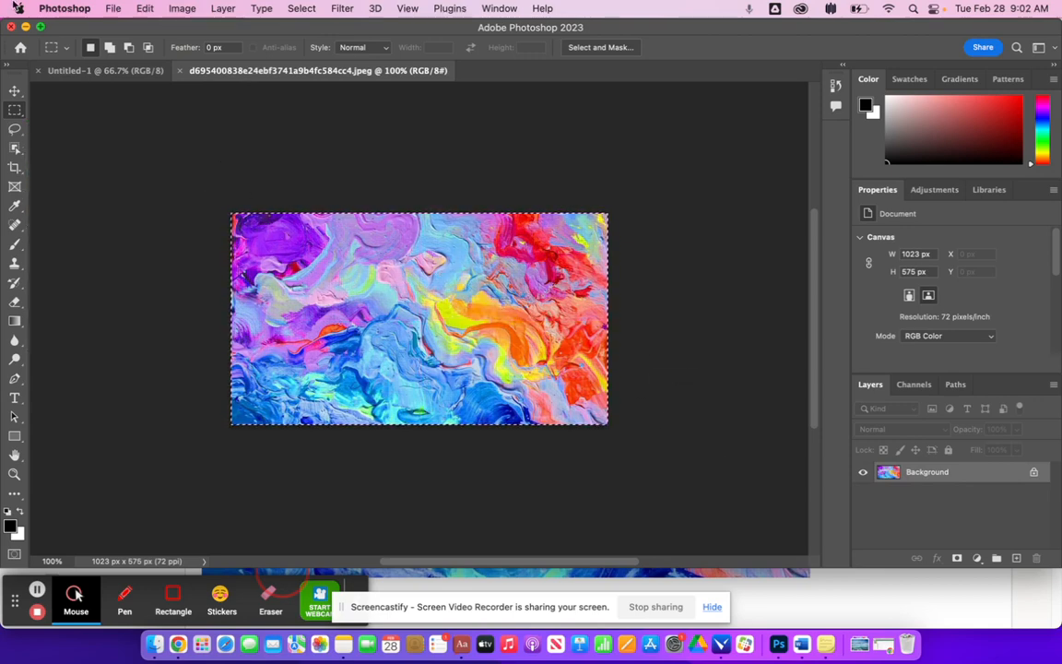
click(145, 8)
click(155, 109)
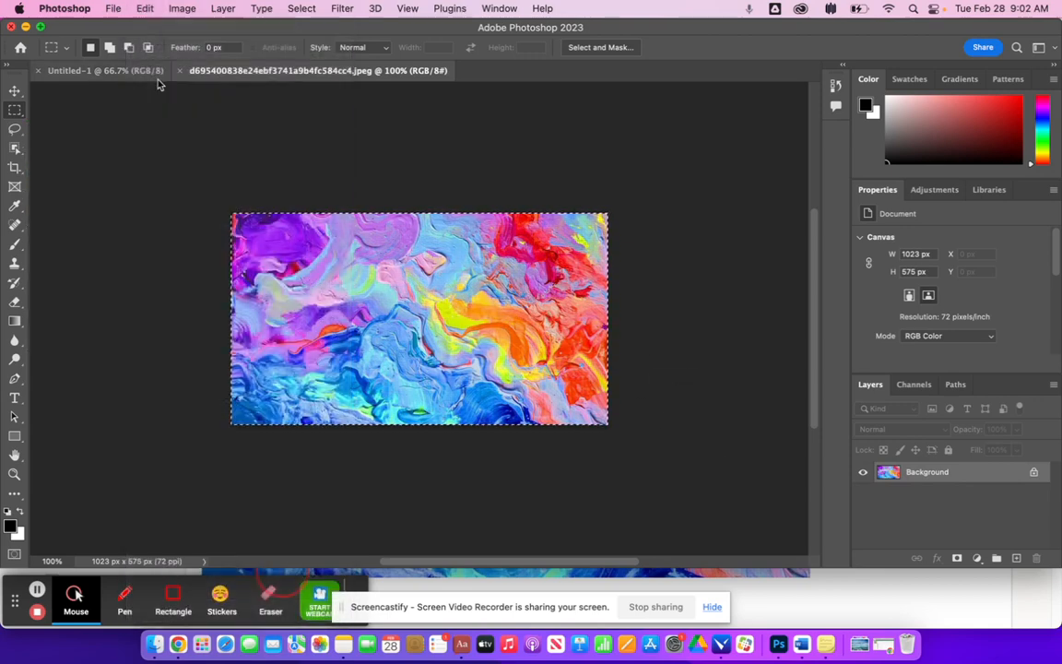
click(112, 71)
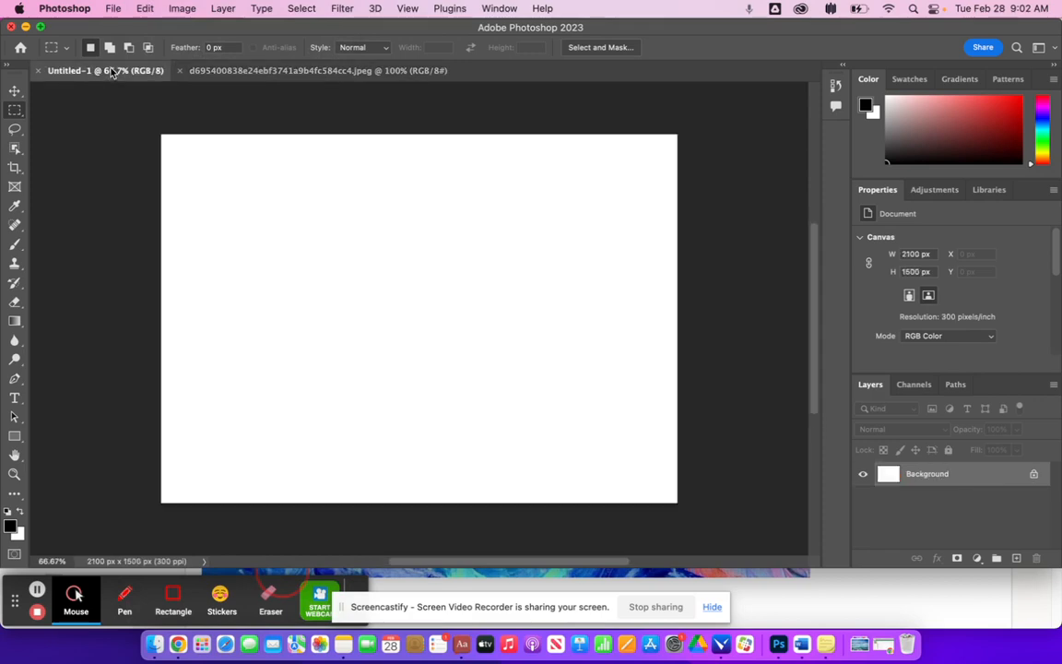
click(144, 9)
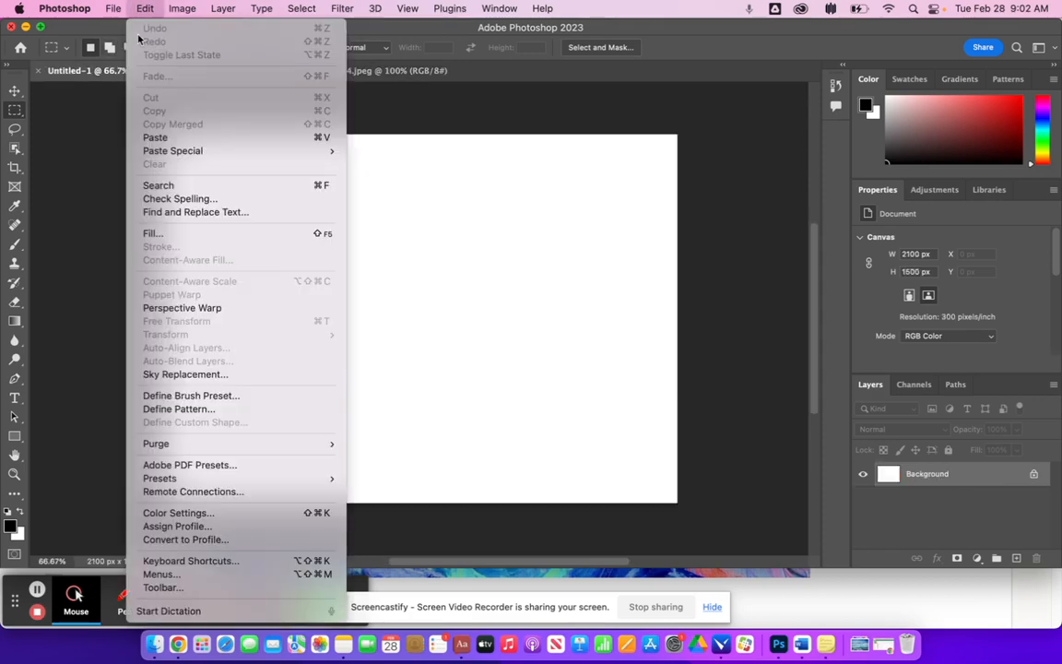
click(140, 134)
Enlarge the pasted paint image with Free Transform to about 2740 x 1540 px so it covers the whole canvas
click(148, 9)
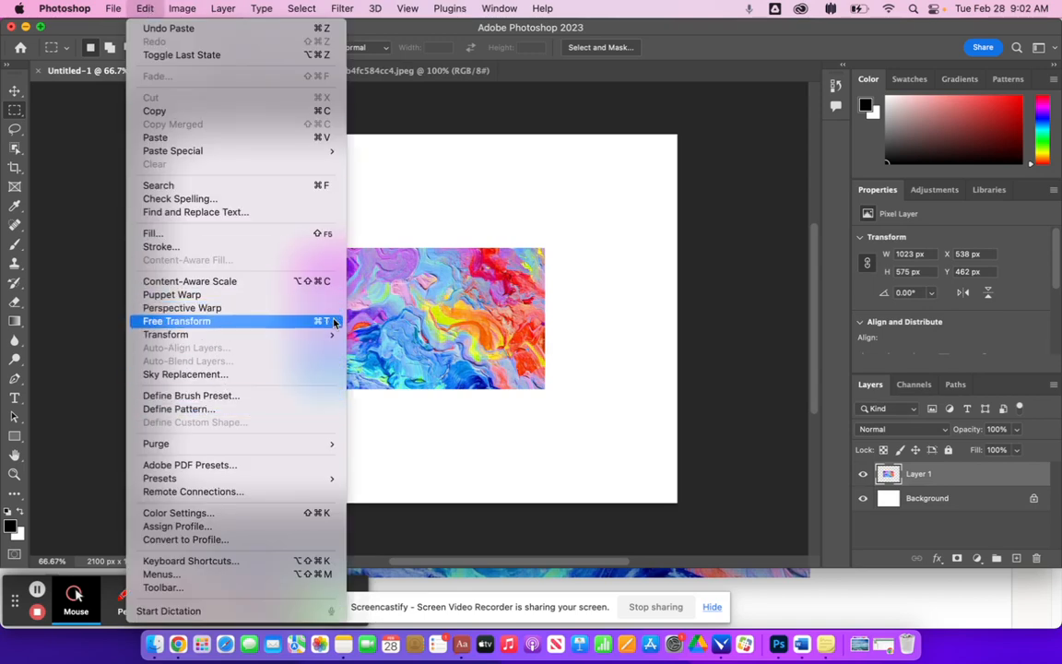
click(276, 321)
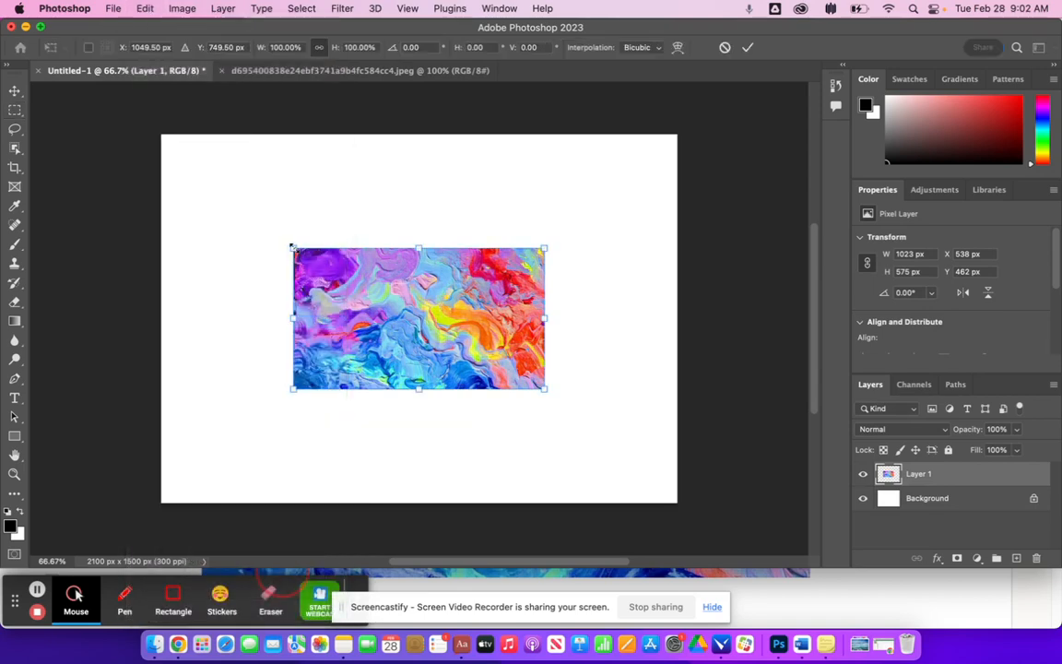
drag(292, 247, 81, 126)
drag(543, 389, 754, 507)
key(Return)
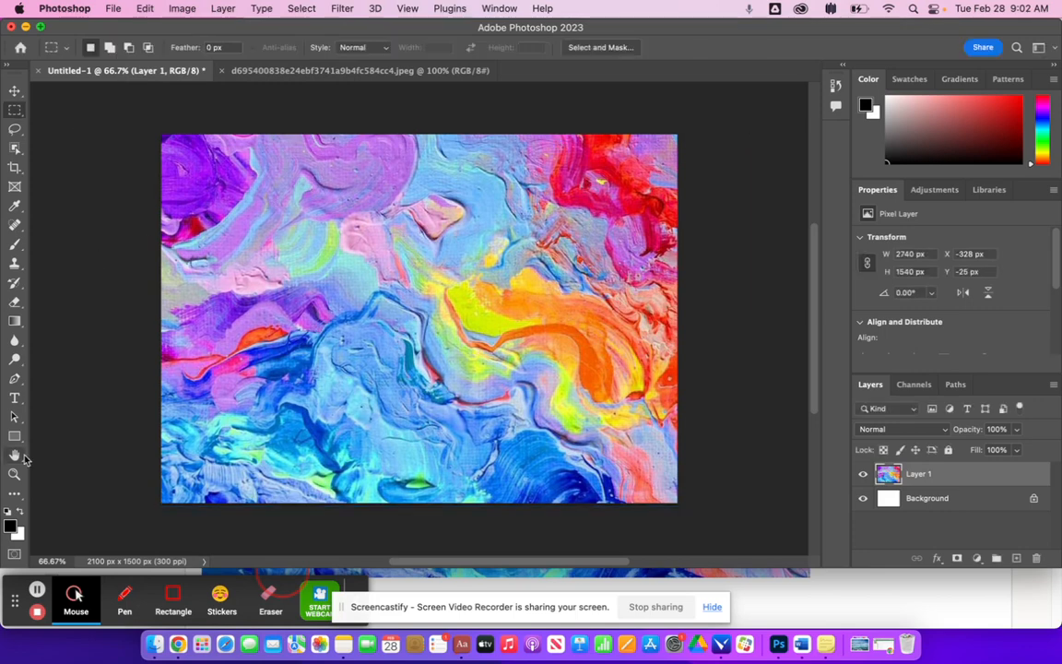
Draw a wide horizontal text box across the middle of the canvas and replace its placeholder text with the teacher's name
click(15, 400)
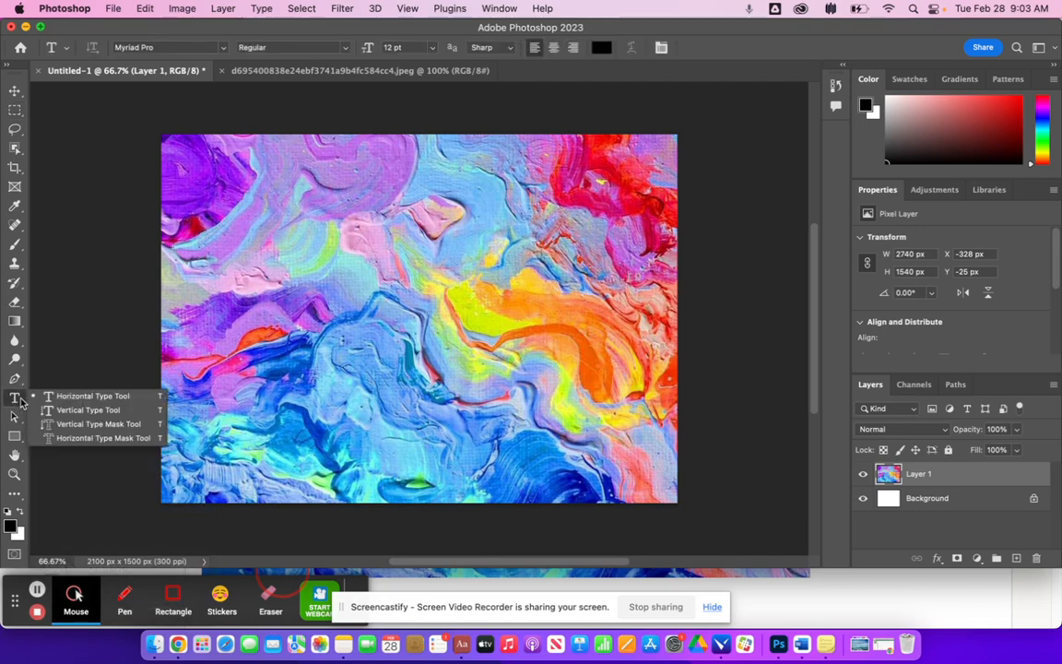
drag(169, 212, 651, 403)
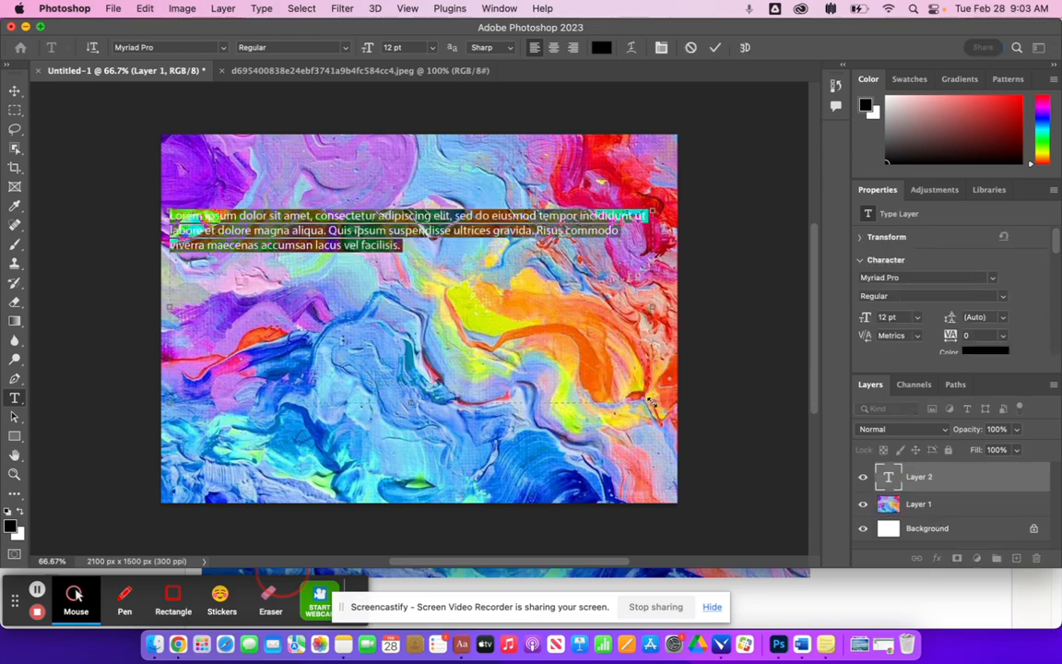
key(BackSpace)
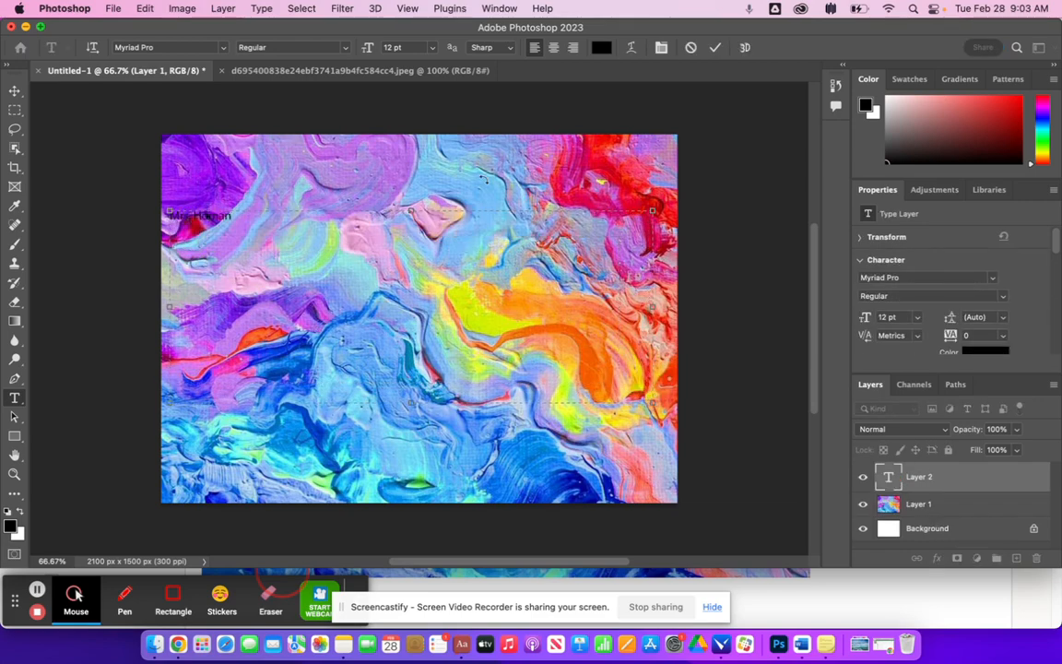
Select all of the name text and set its font to Bebas Neue
drag(231, 215, 107, 221)
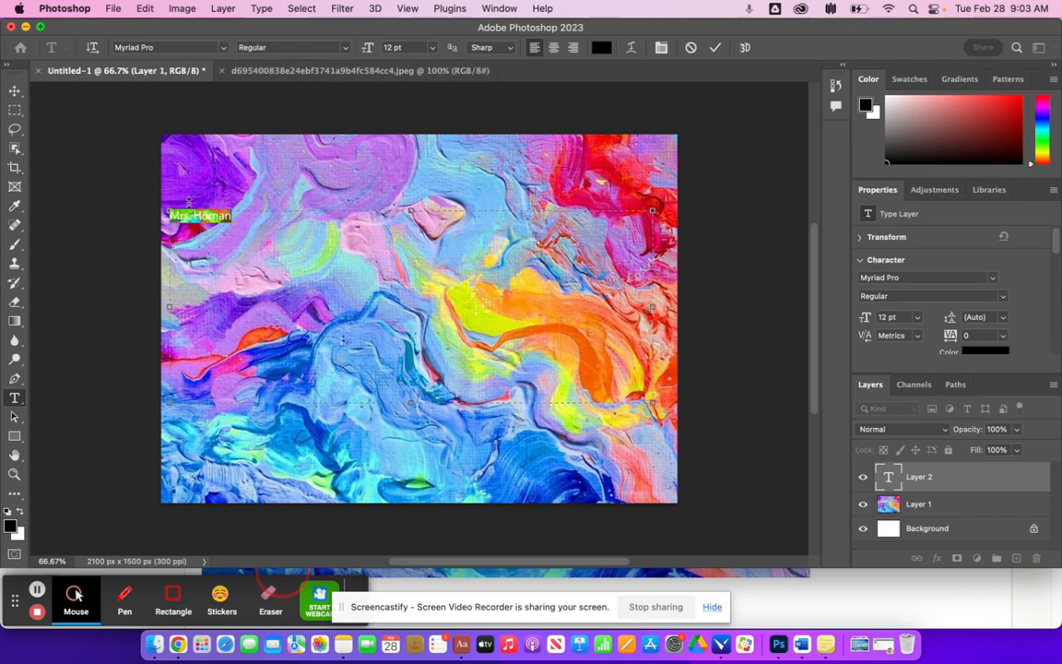
click(222, 47)
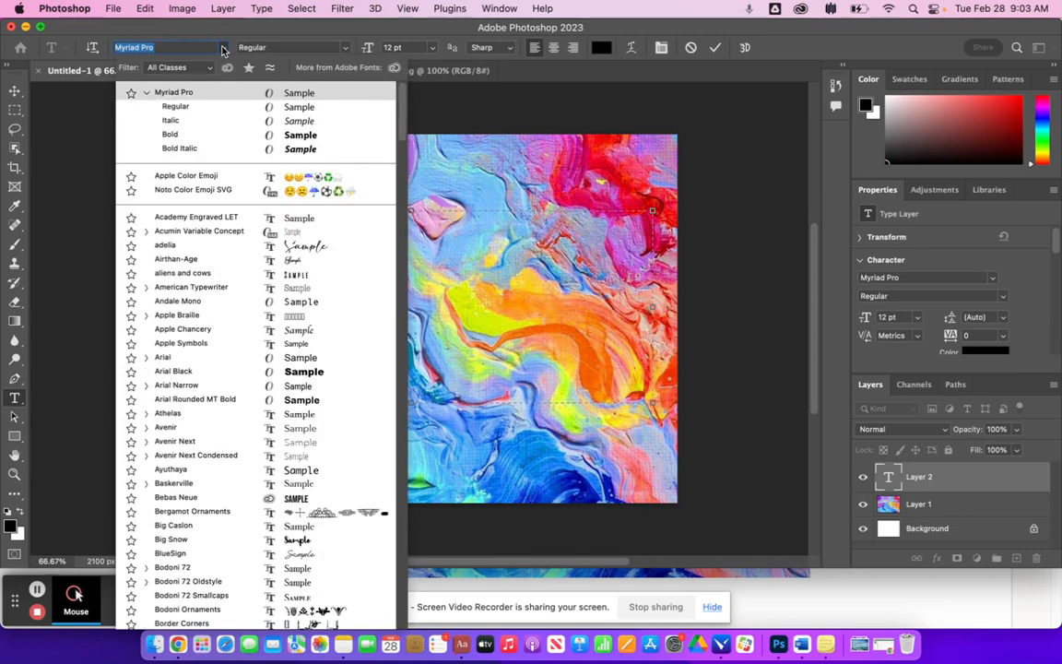
scroll(304, 426, down, 1)
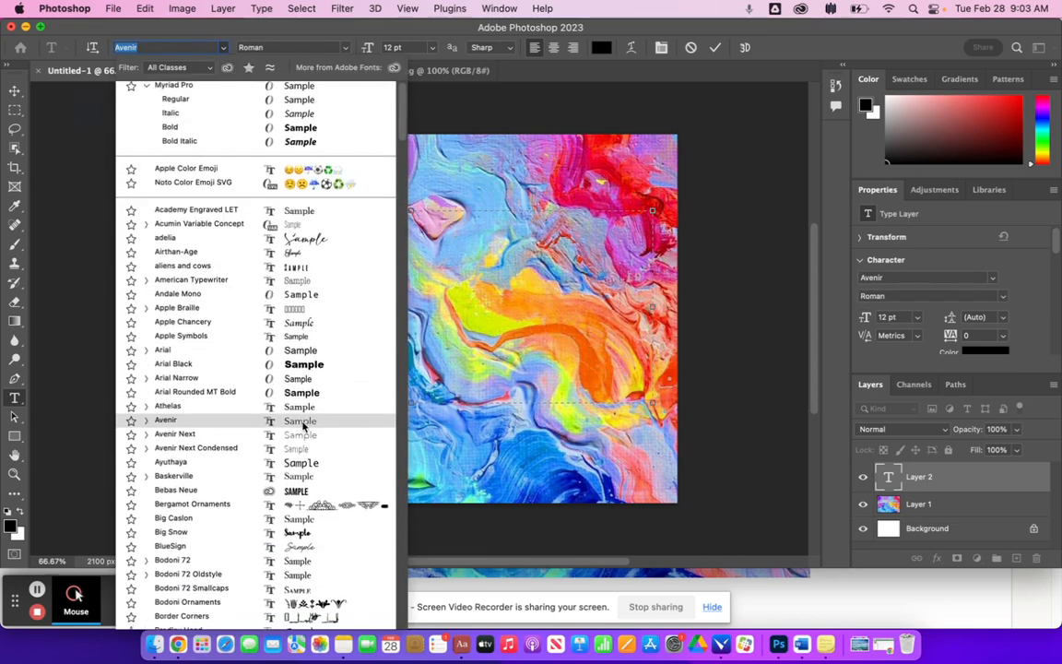
click(295, 493)
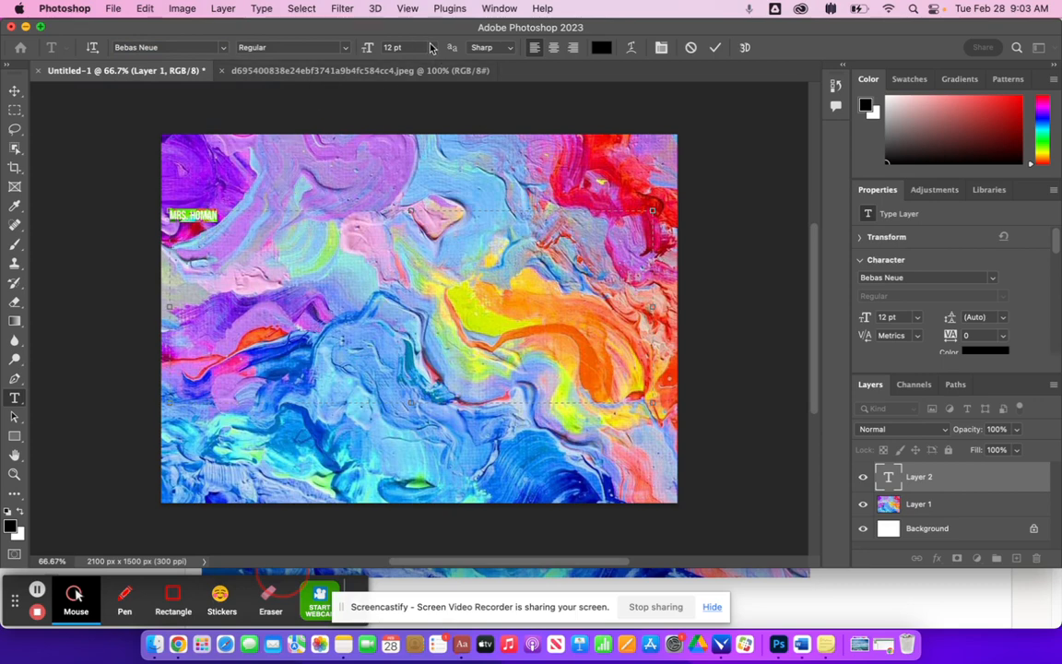
Increase the selected name text's font size to 72 pt and, for an even larger lettering, to 150 pt
click(431, 47)
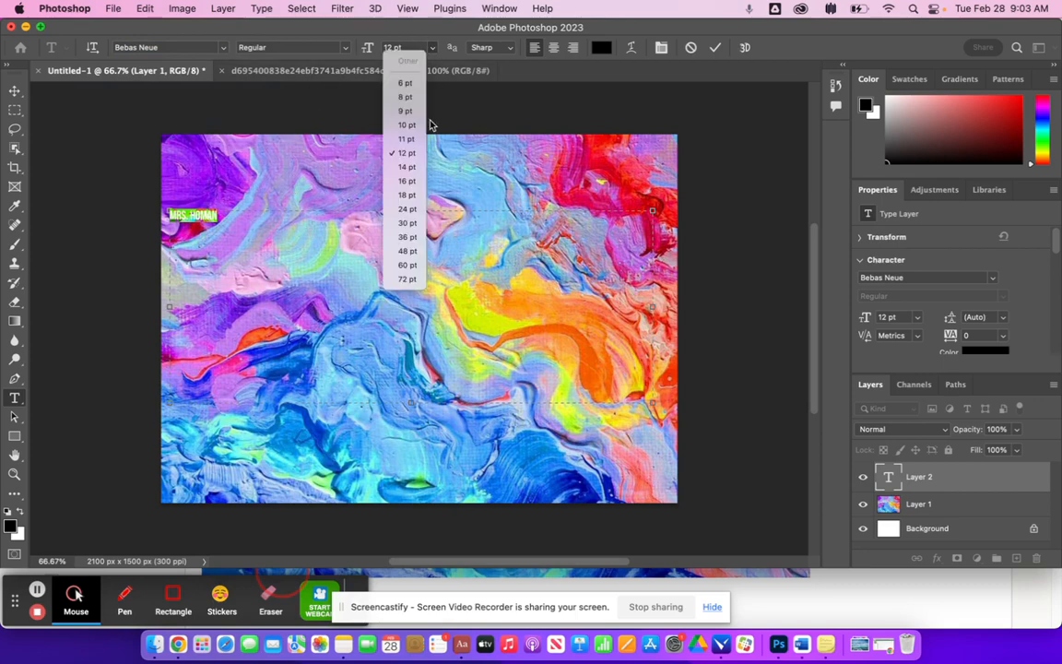
click(403, 281)
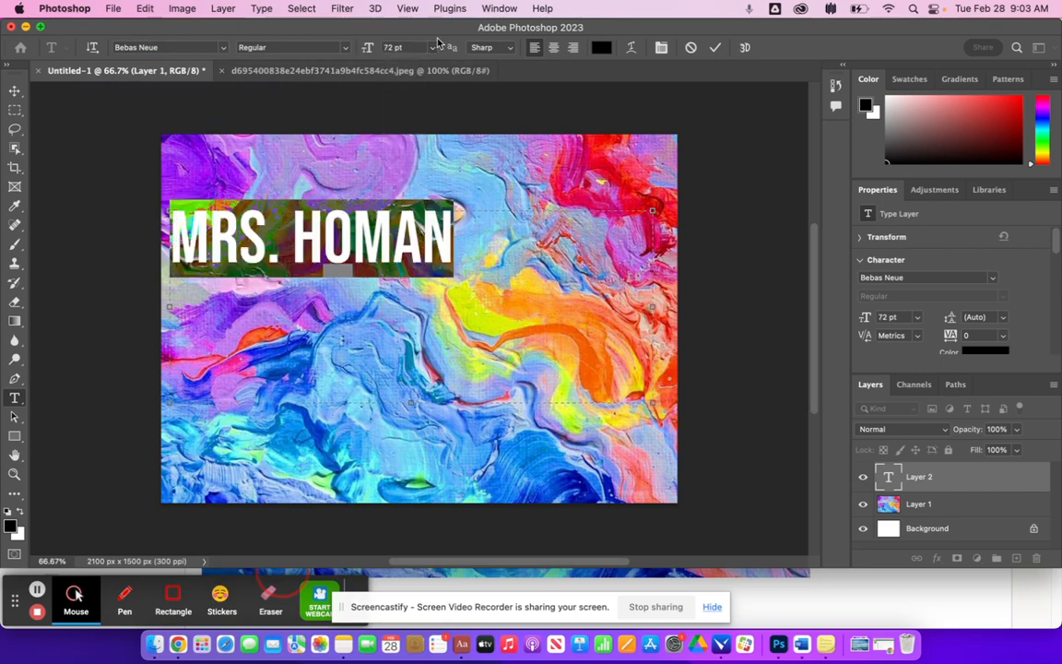
click(433, 47)
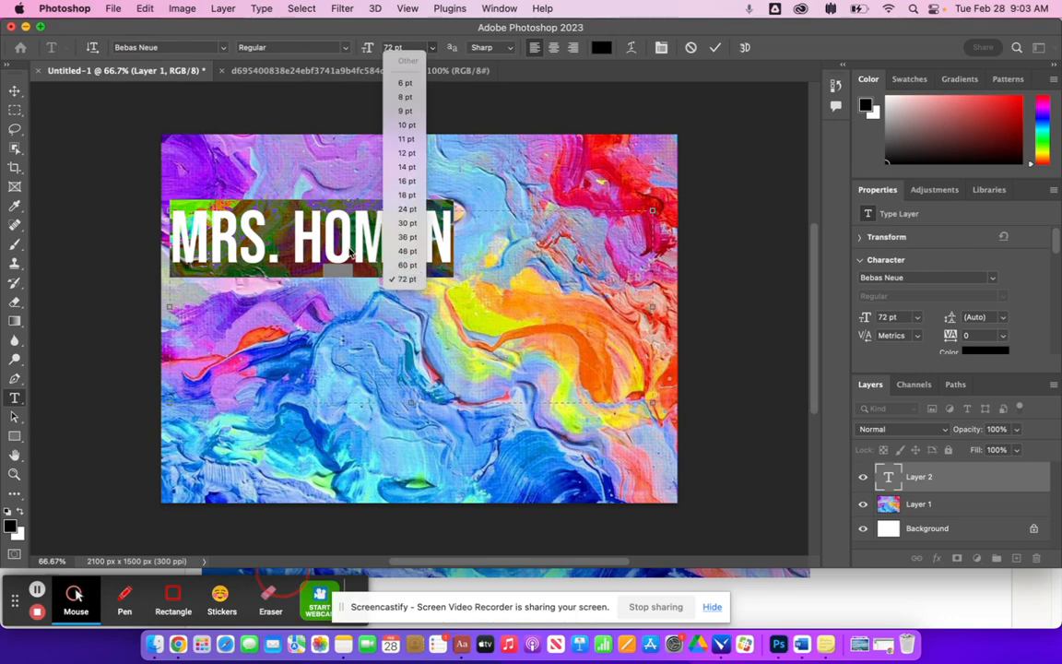
click(389, 46)
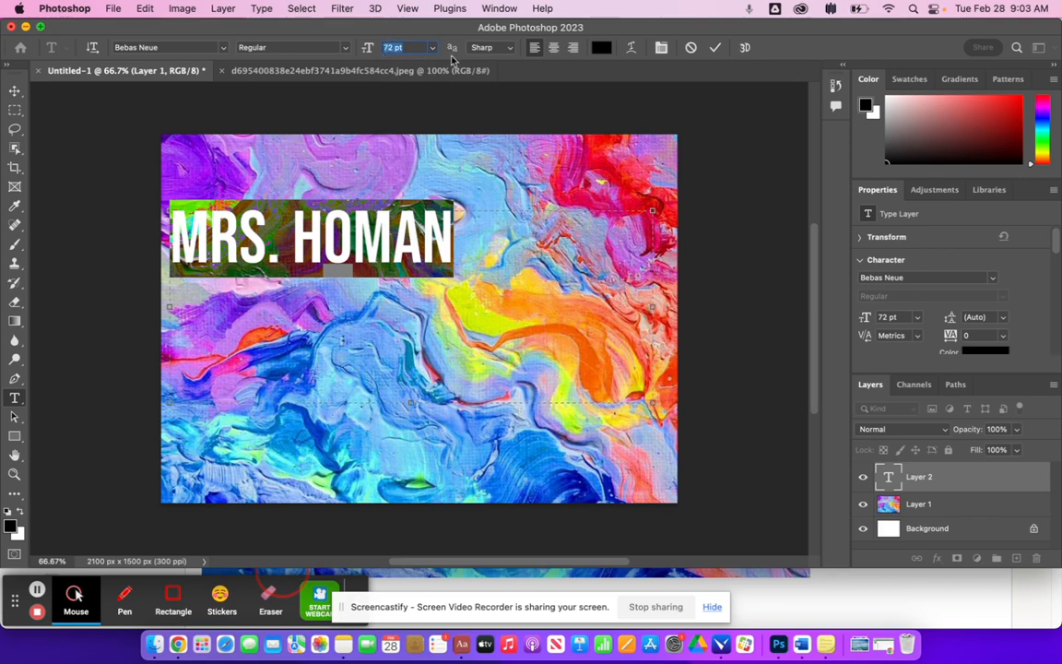
text(18)
text(0)
key(Return)
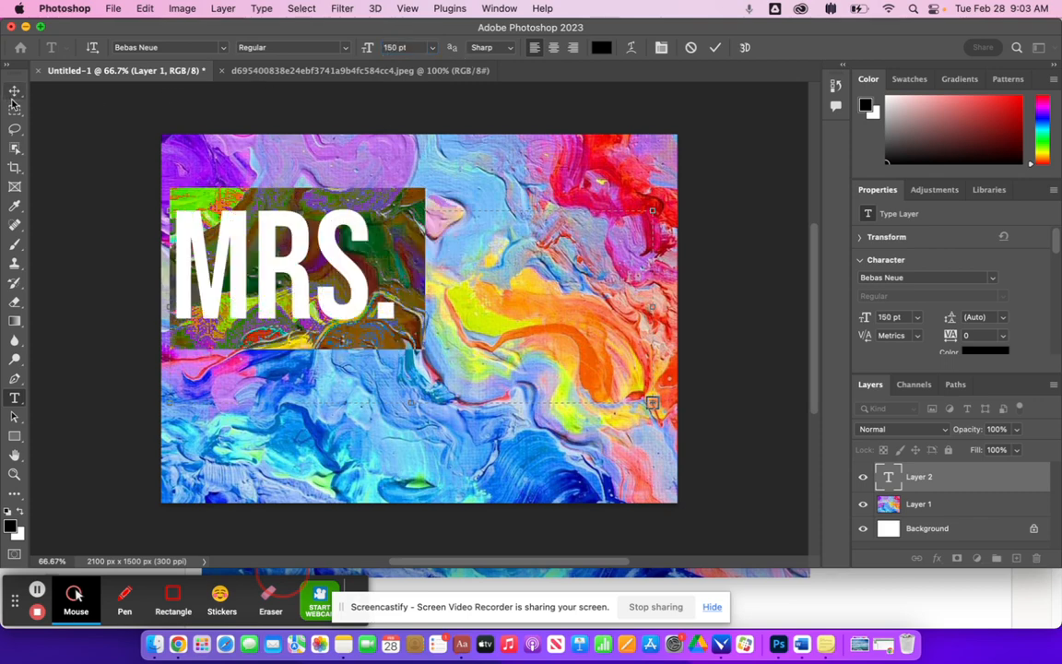
Widen the text box past the canvas edge, extend it downward, and set all of the name text to 125 pt
click(424, 253)
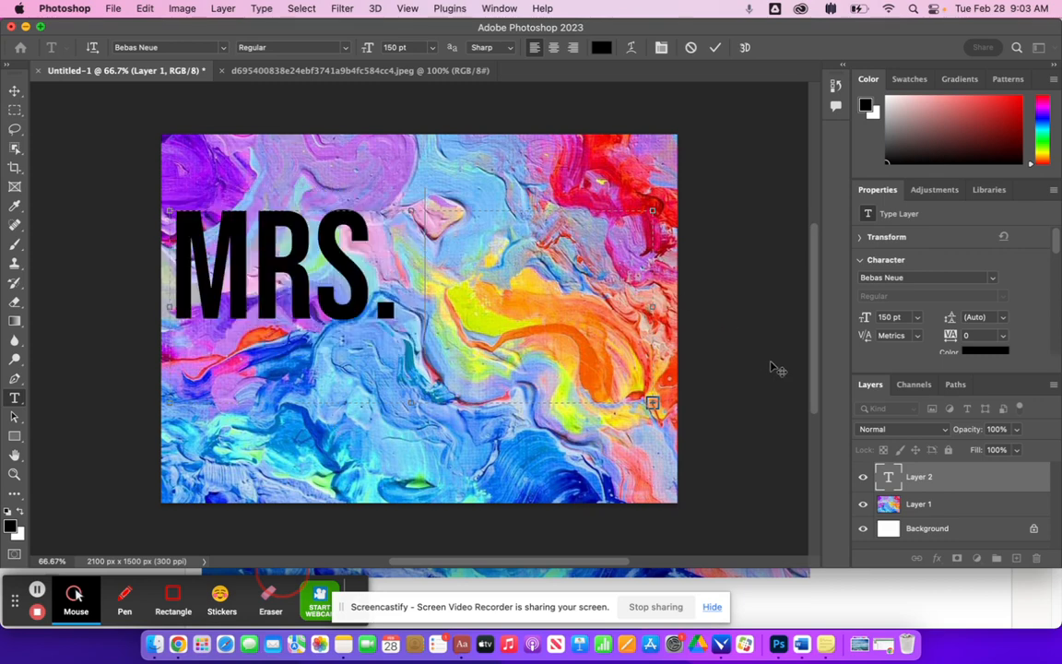
drag(651, 306, 695, 306)
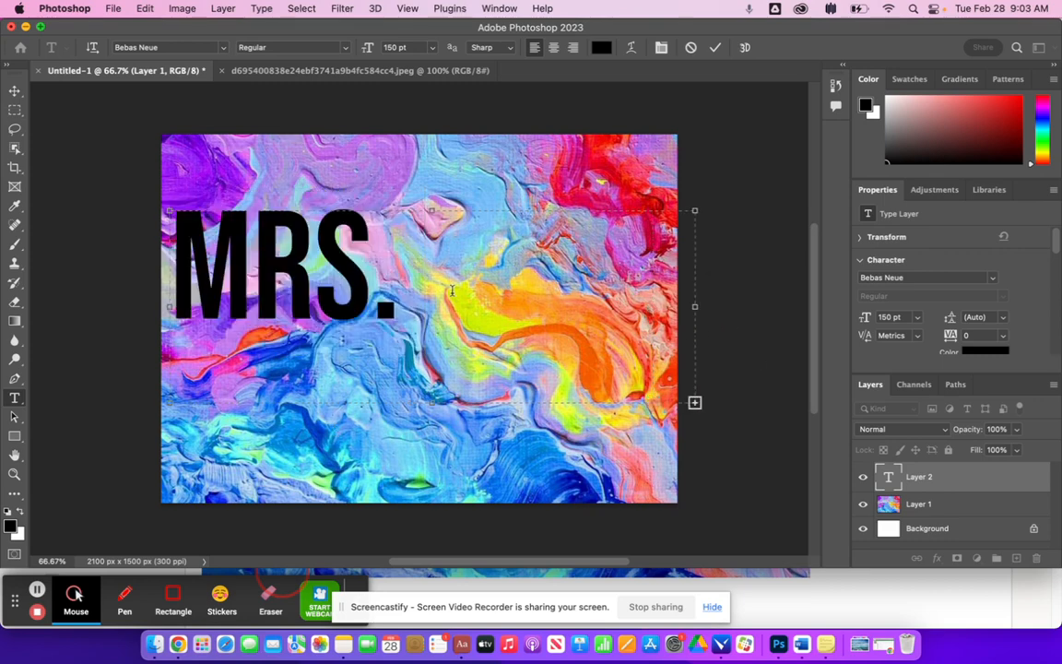
double_click(407, 288)
drag(432, 417, 429, 526)
drag(505, 461, 175, 267)
double_click(394, 47)
text(125)
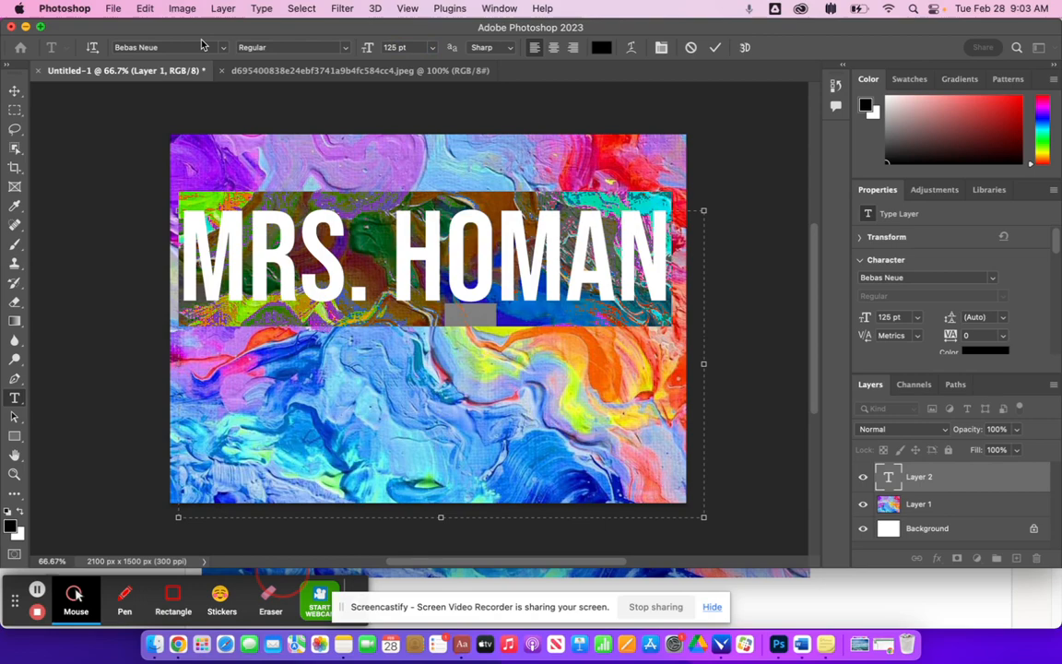
Move the name text down to the vertical middle of the canvas and place its layer beneath Layer 1
click(13, 104)
click(15, 91)
drag(494, 249, 490, 316)
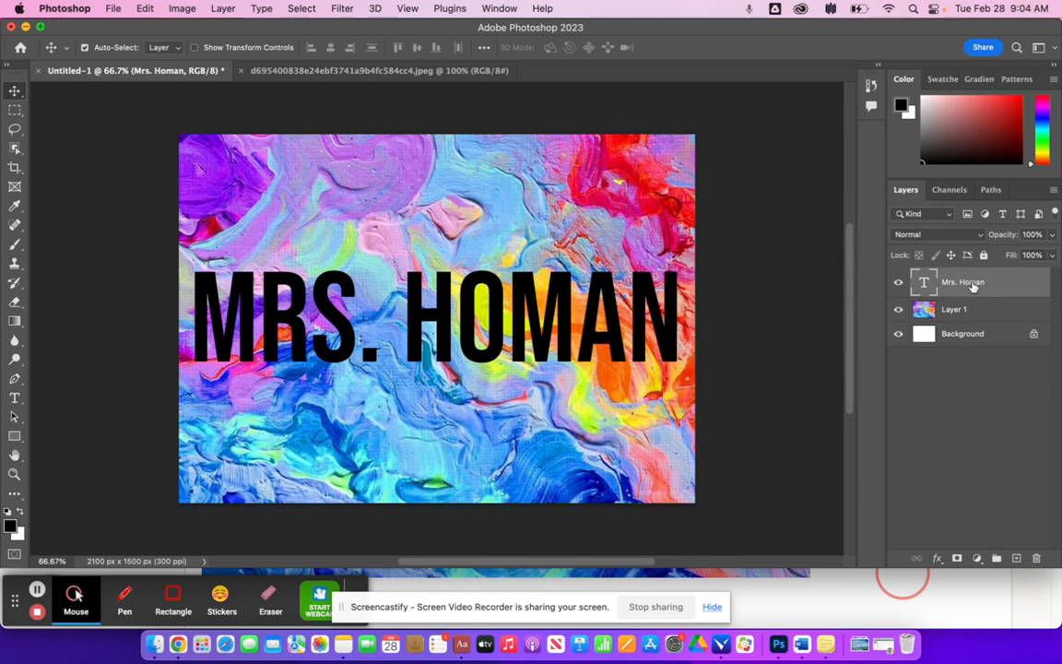
drag(973, 288, 968, 319)
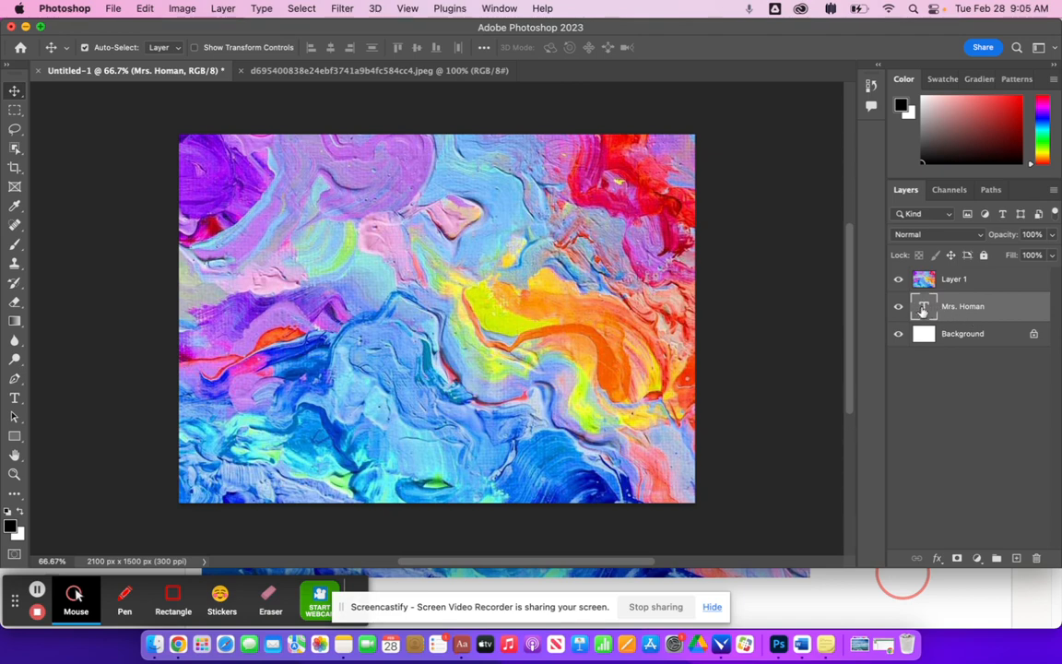
Load the name text's outlines as a selection and add a layer mask from it to the paint image on Layer 1
key(super+0)
click(954, 279)
super+click(924, 309)
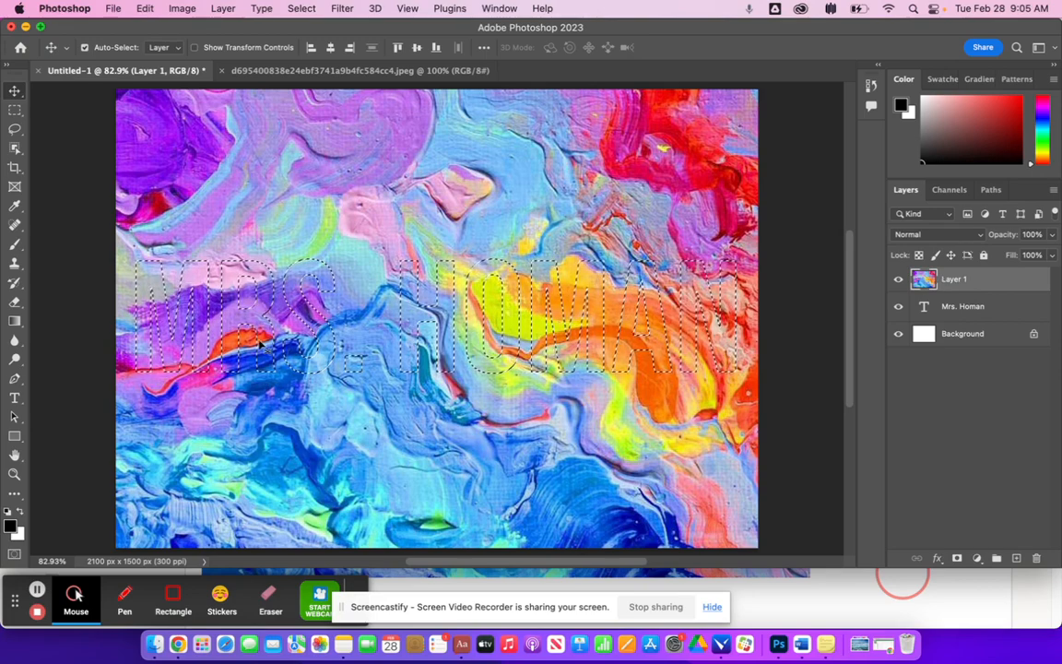
click(958, 560)
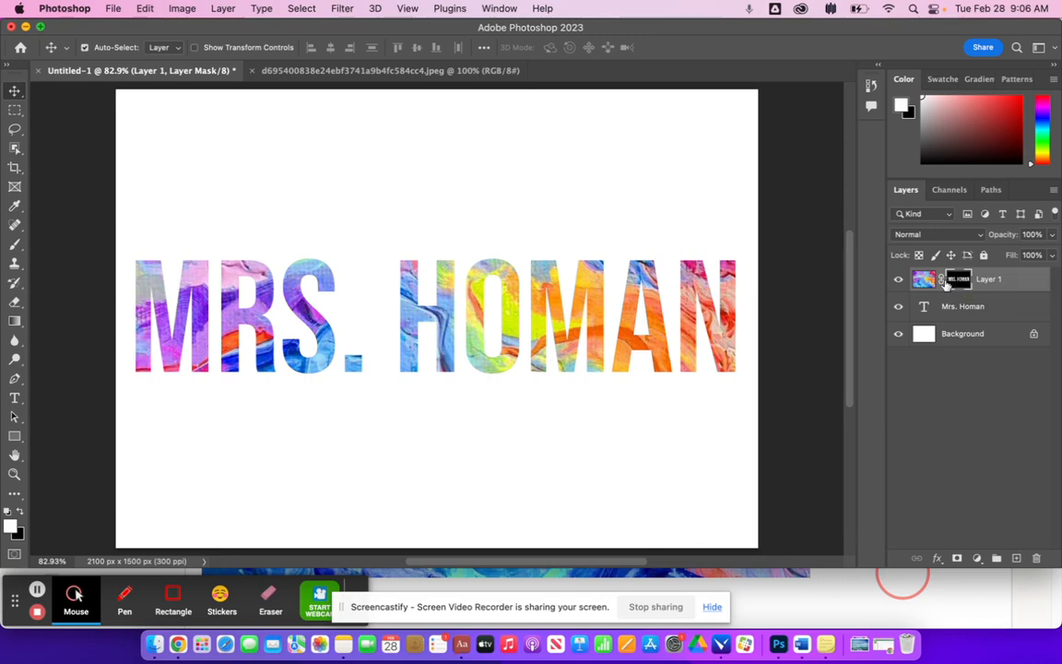
Fill the Background layer with the Paint Bucket, using a pink sampled from the bottom of the name's first letter M
click(957, 336)
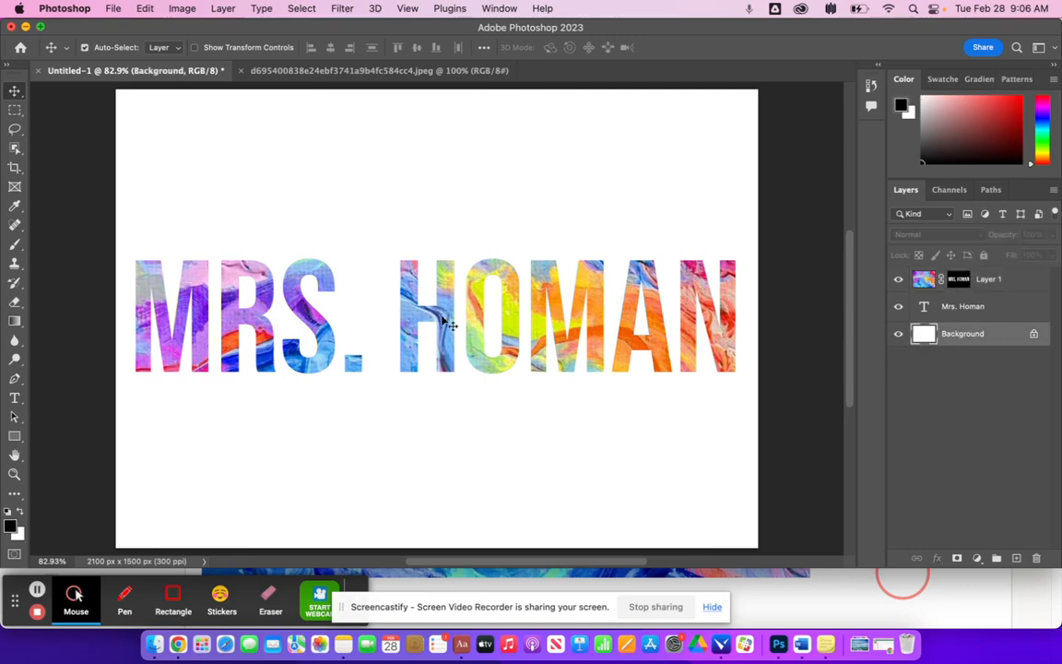
click(12, 322)
right_click(13, 322)
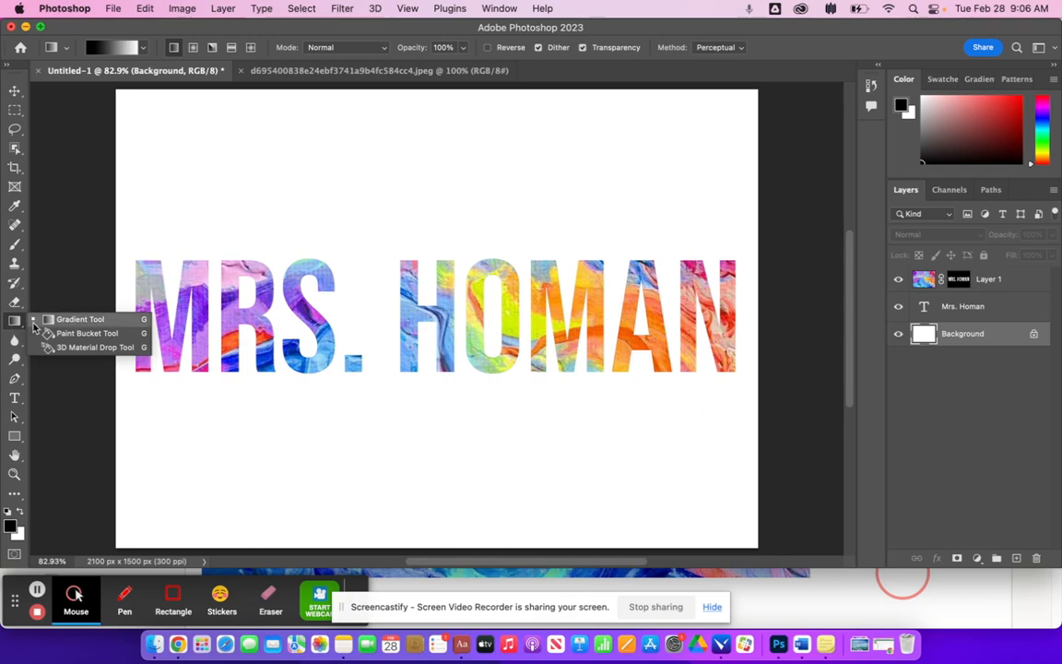
click(63, 336)
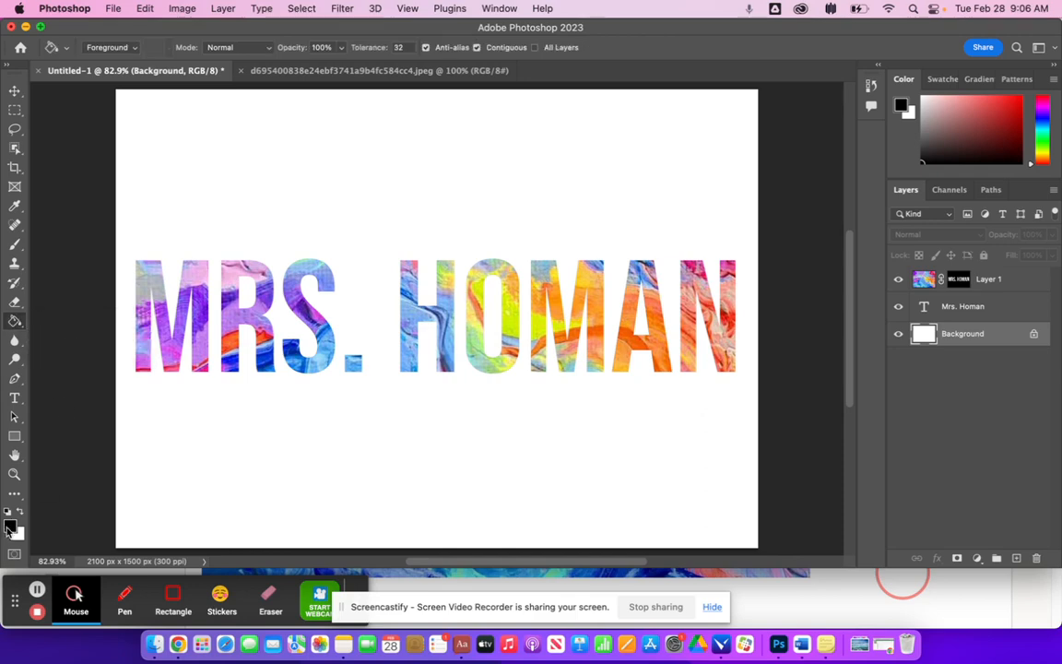
click(11, 525)
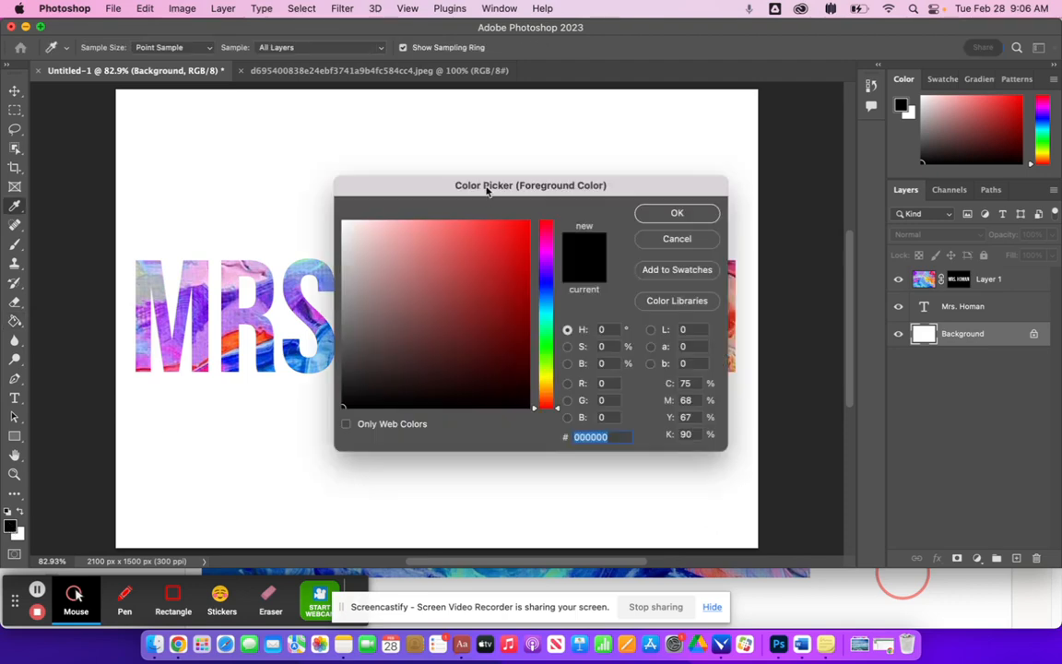
drag(487, 189, 586, 161)
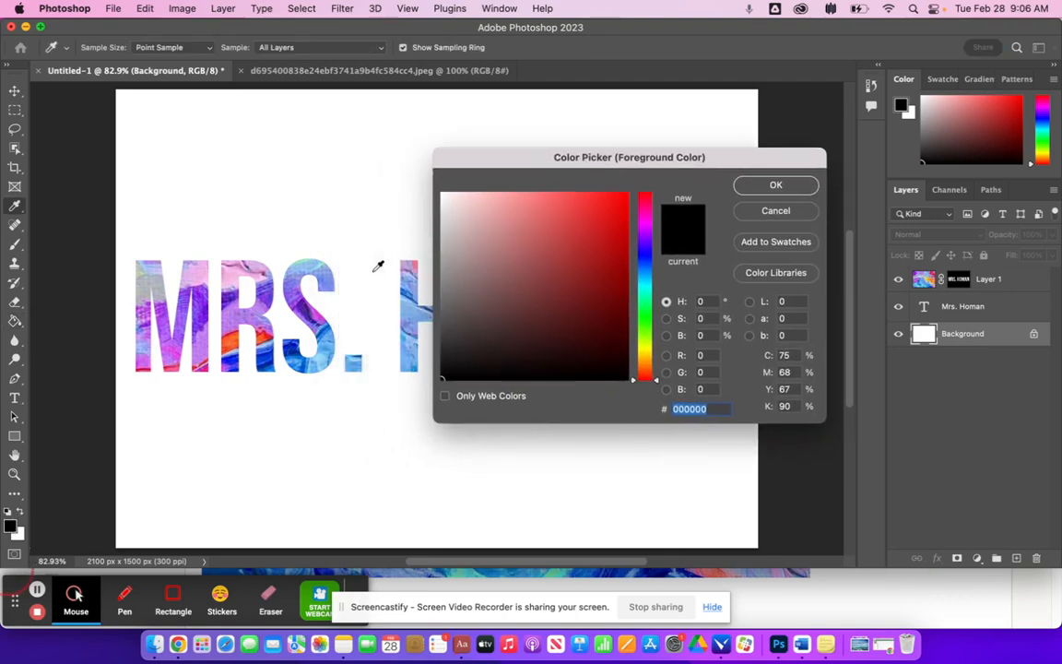
click(277, 284)
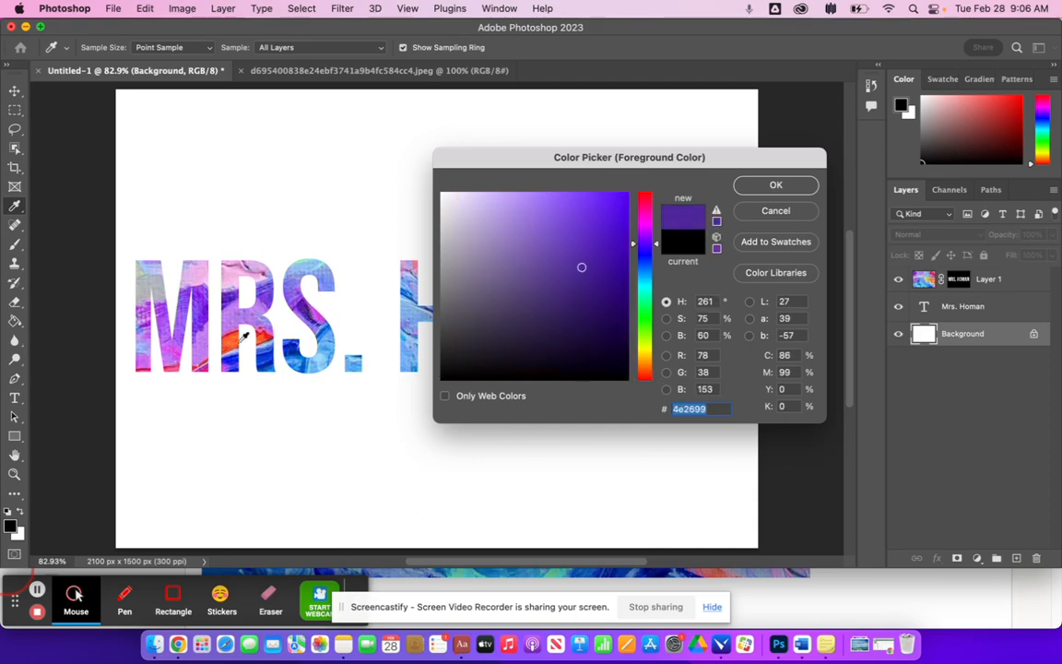
click(204, 368)
click(178, 372)
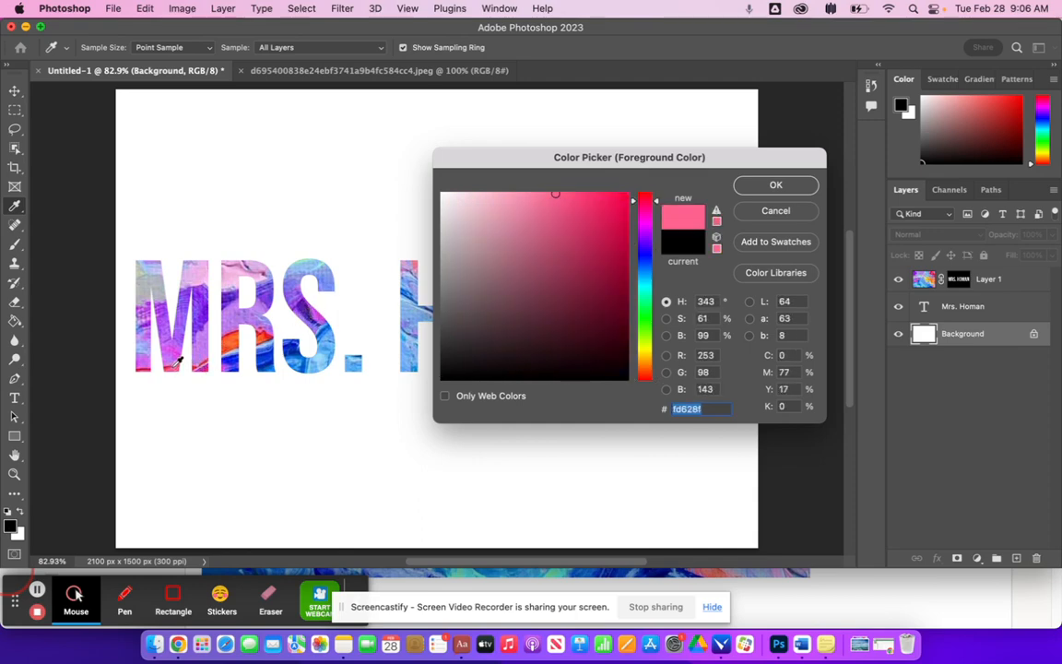
click(774, 185)
key(g)
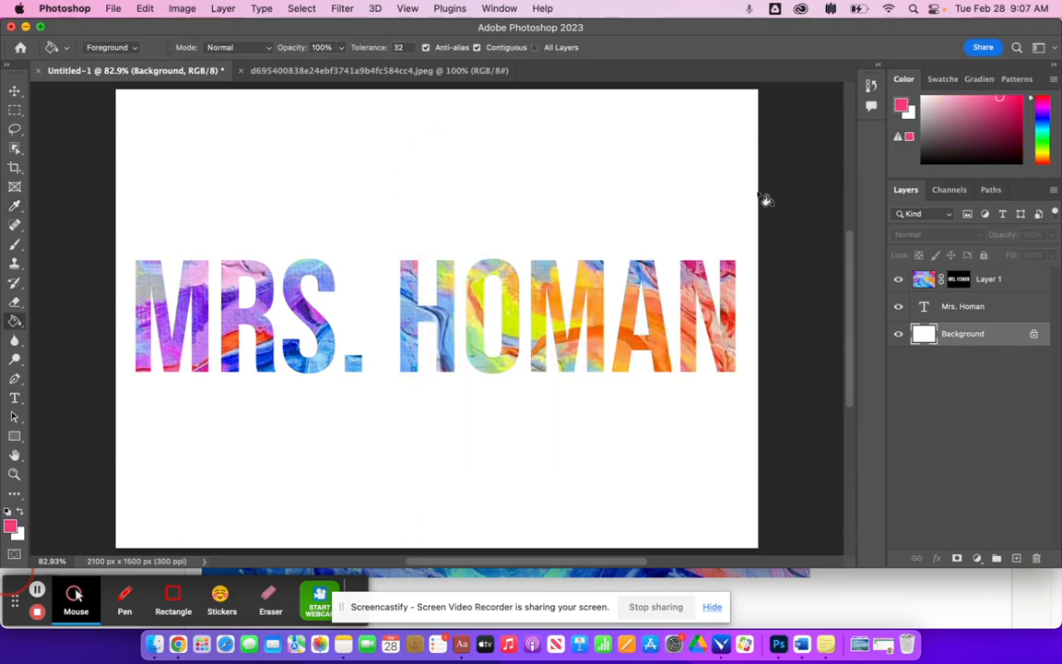
click(350, 182)
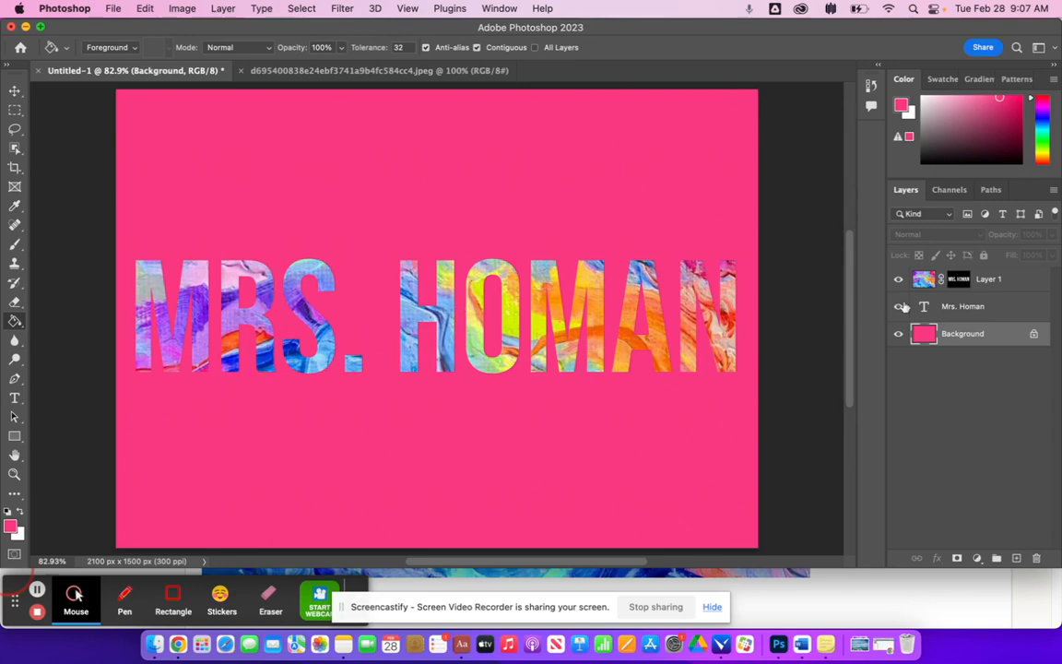
Add a Drop Shadow layer style to the name text layer and set its opacity to 100%
click(935, 307)
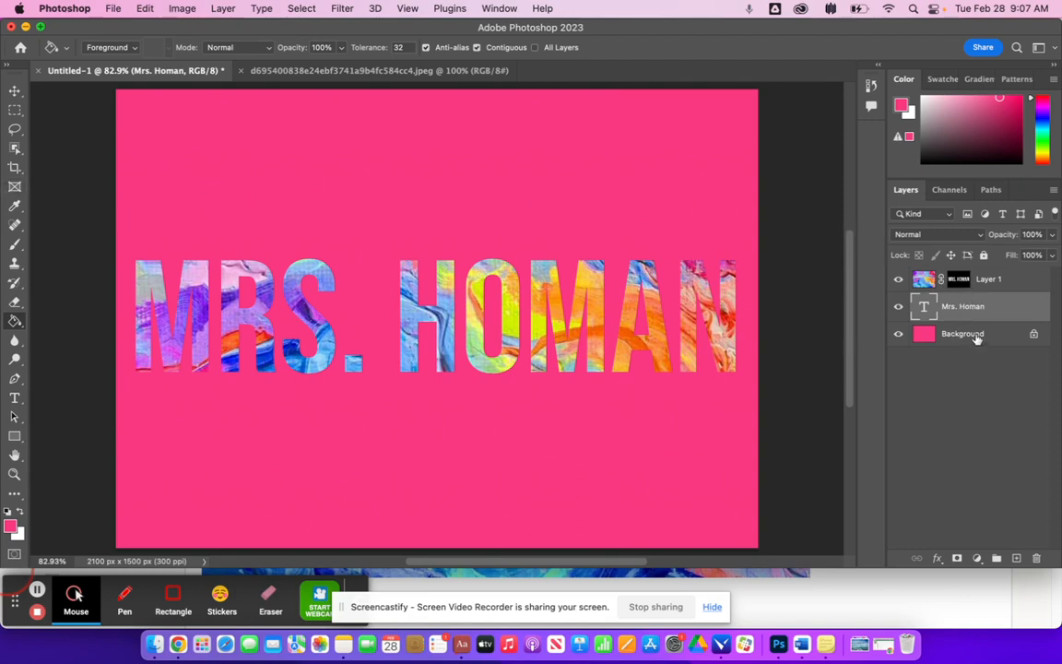
click(224, 9)
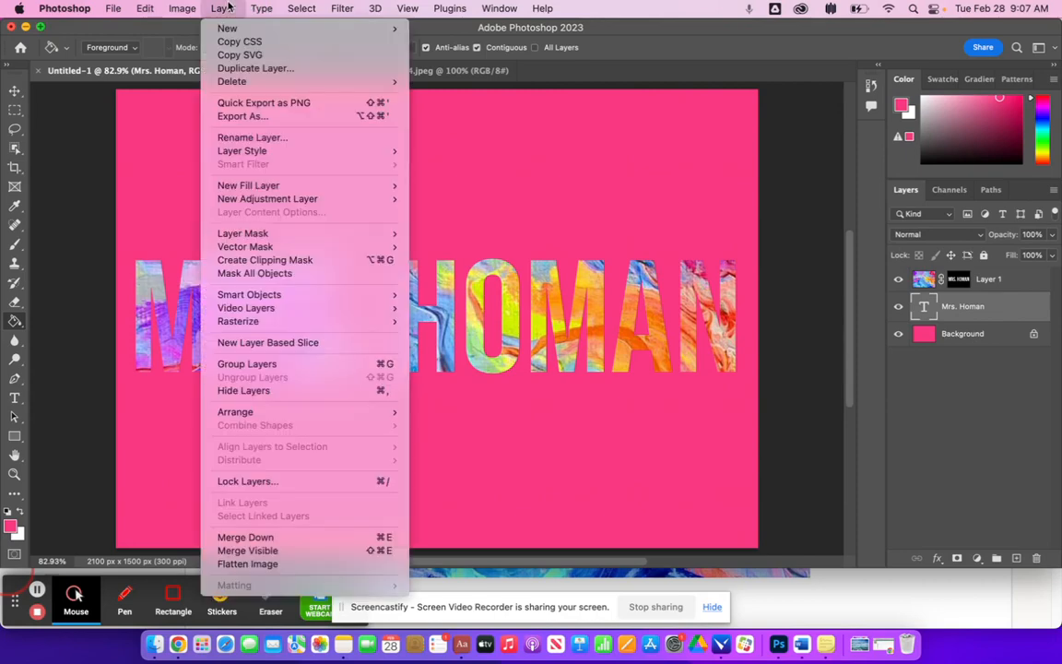
mouse_move(304, 151)
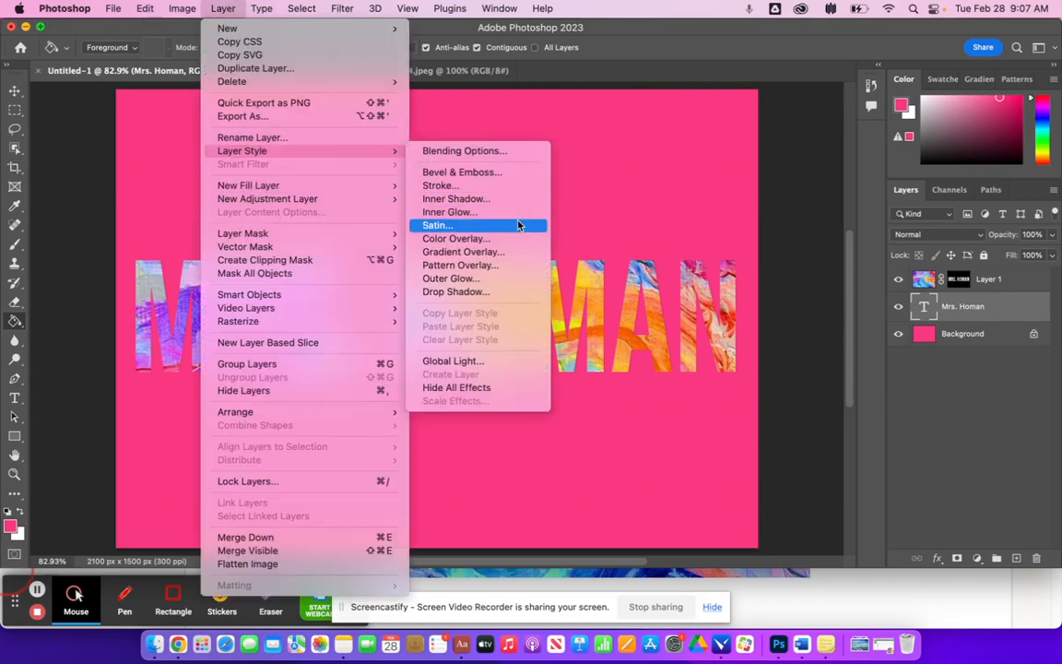
click(510, 294)
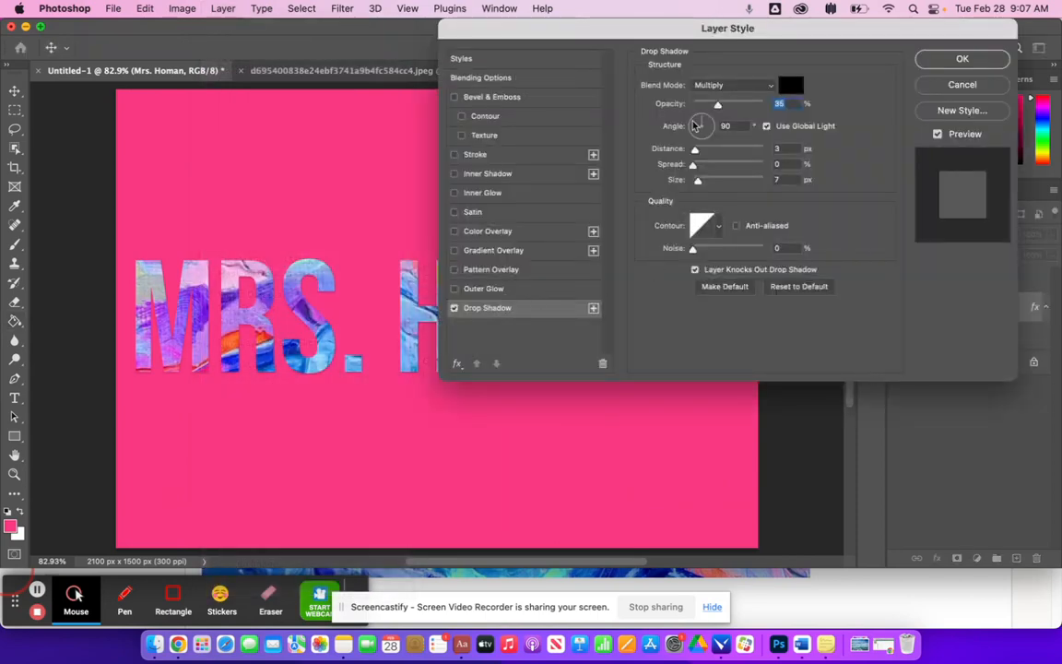
drag(721, 106, 772, 105)
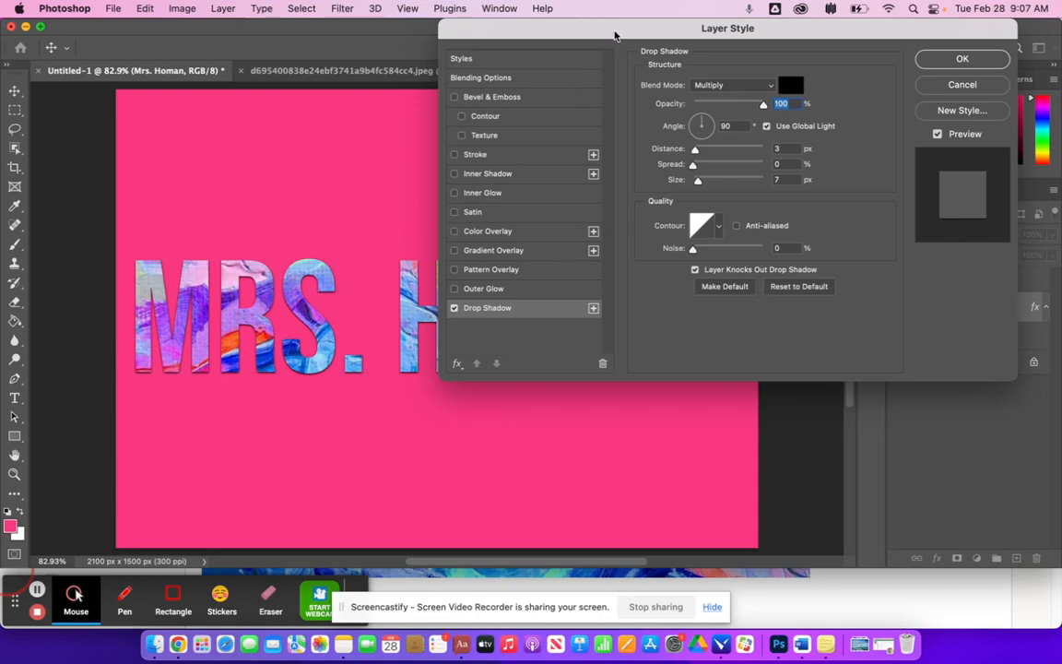
drag(555, 33, 627, 20)
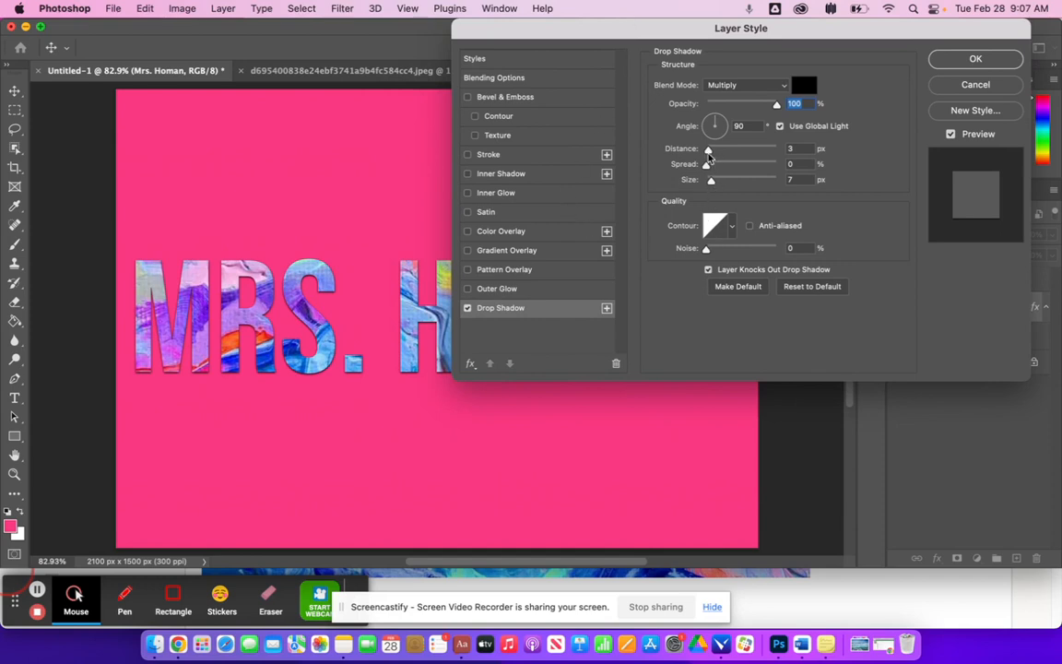
Set the drop shadow's distance to 20 px, spread to 59%, size to 10 px and angle to 124°, and apply it
drag(708, 153, 712, 181)
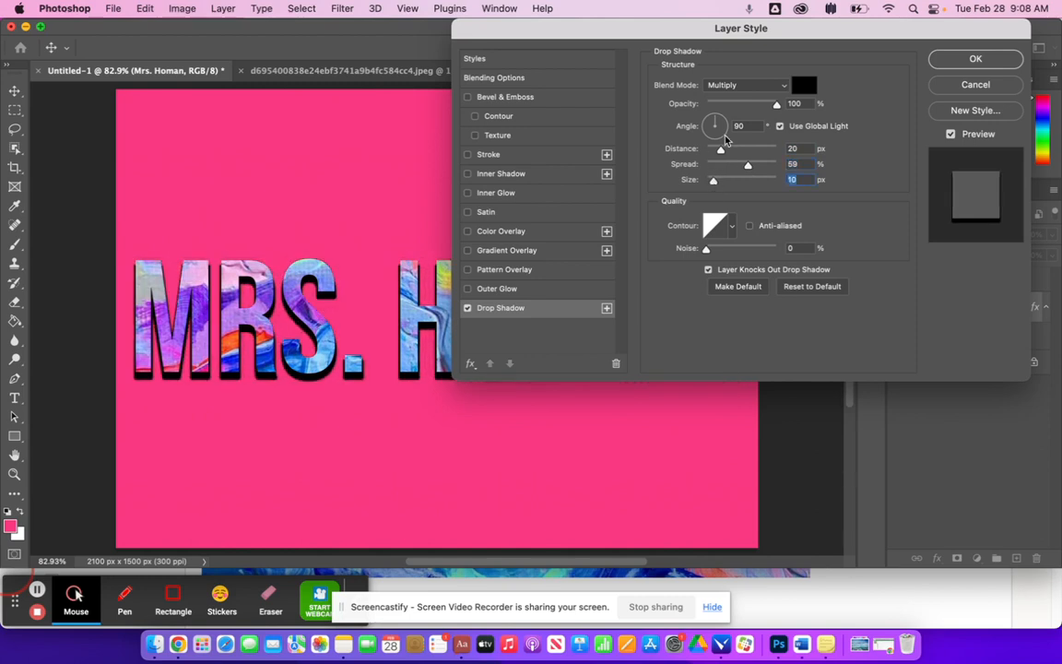
drag(724, 139, 710, 124)
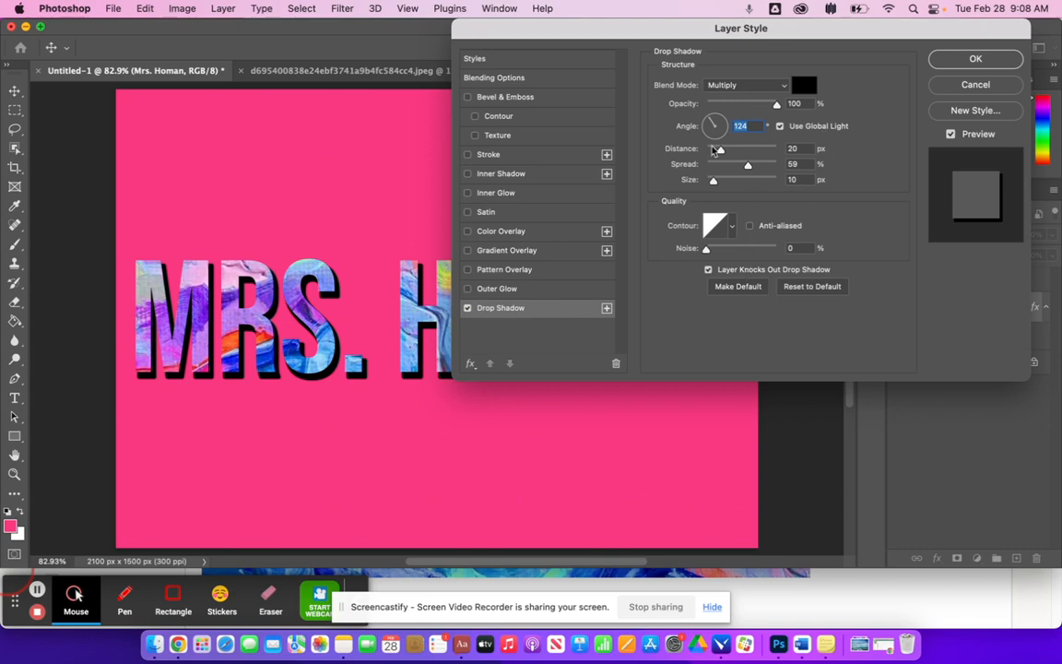
click(960, 61)
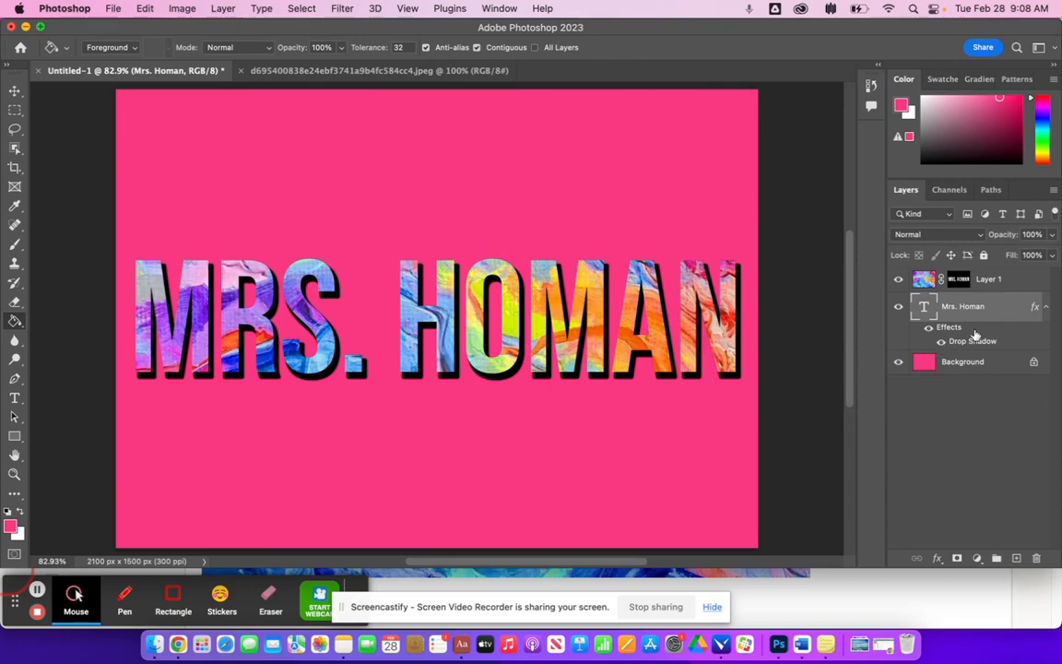
Reset the foreground and background colors to default and fill the Background layer with black
click(968, 366)
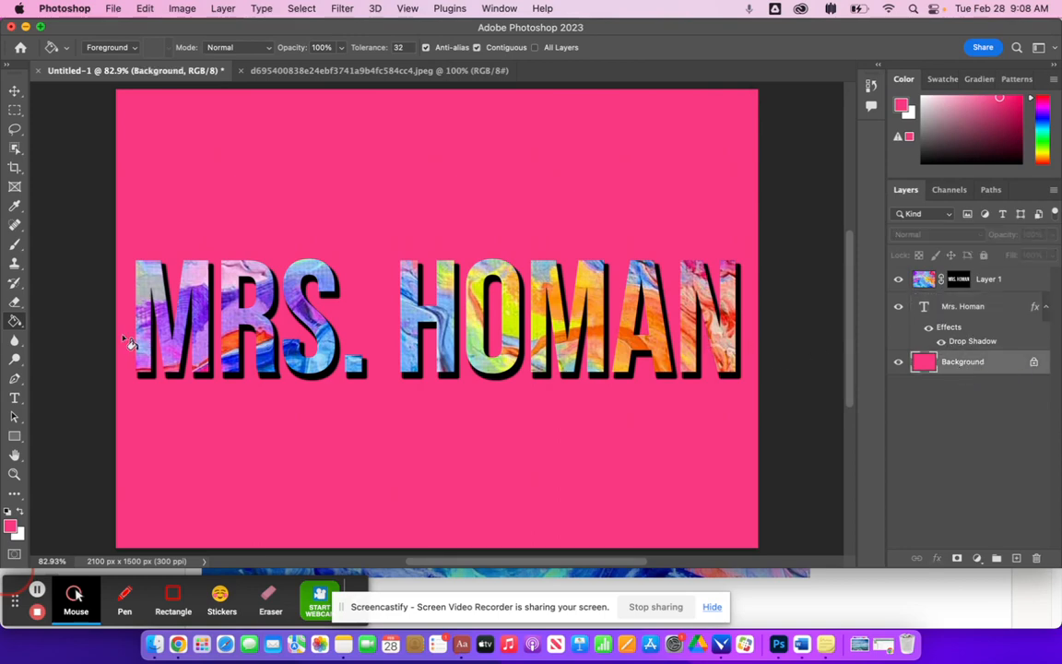
click(7, 510)
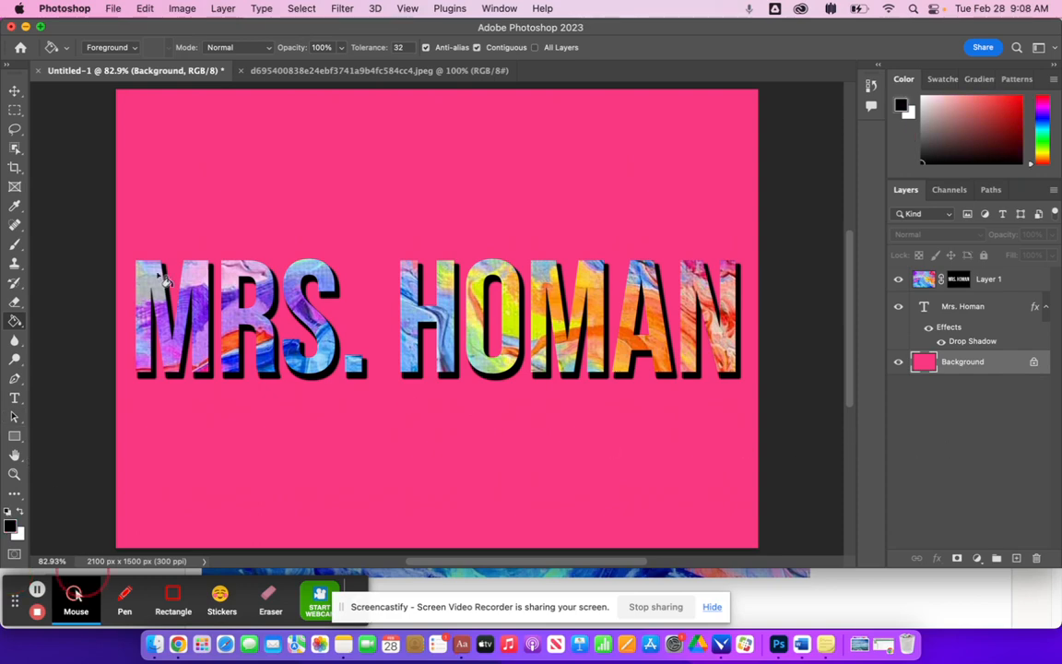
click(308, 394)
Add an Outer Glow layer style to the name text layer and turn off its Drop Shadow
click(966, 315)
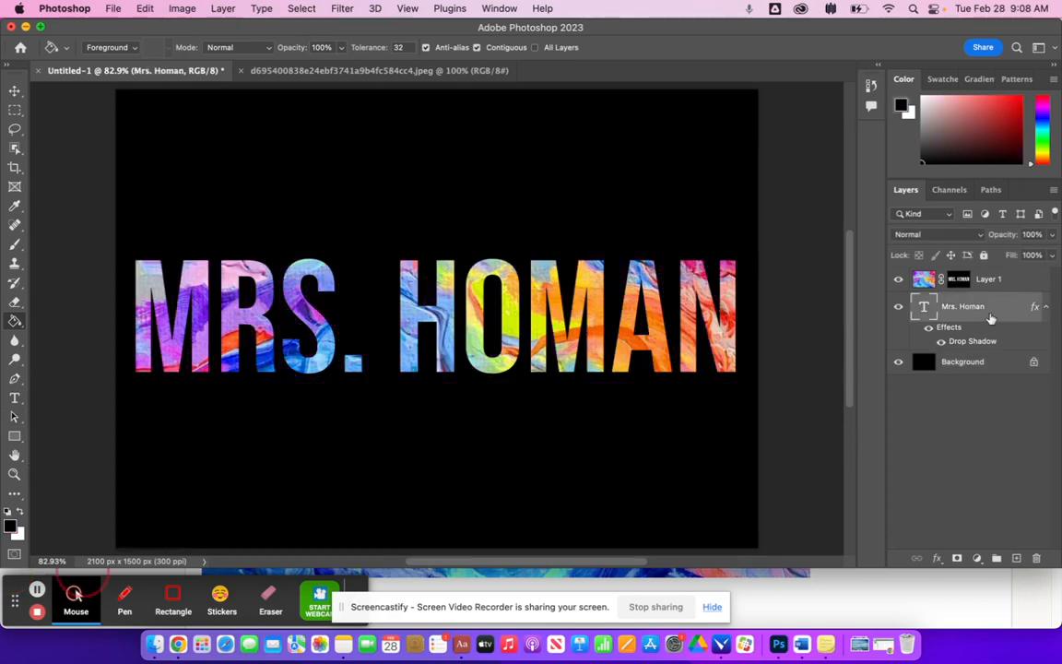
click(261, 8)
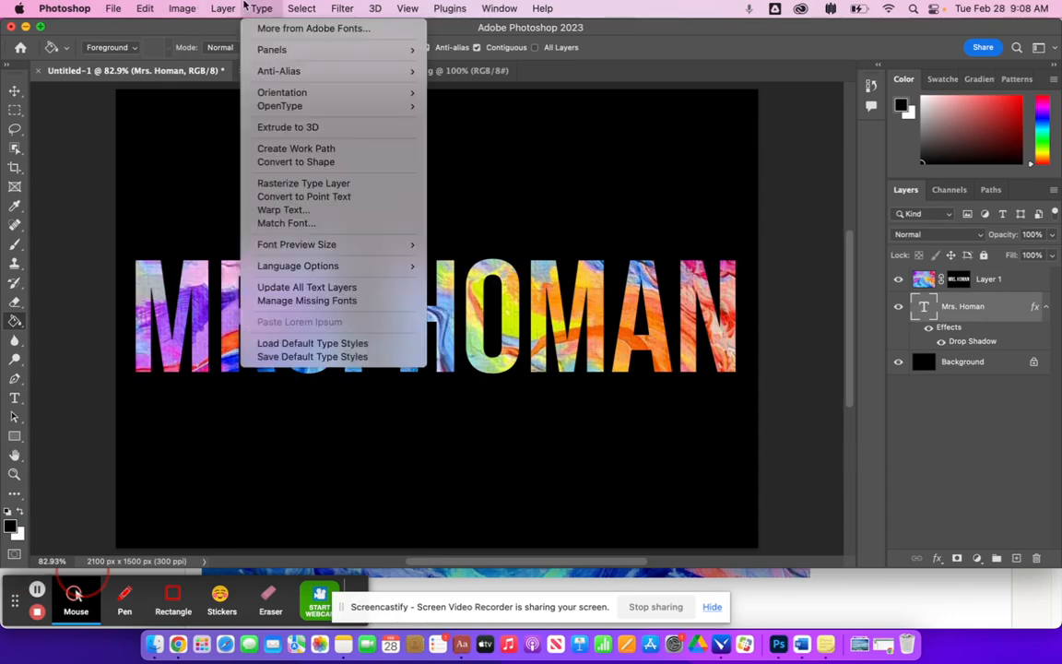
mouse_move(255, 151)
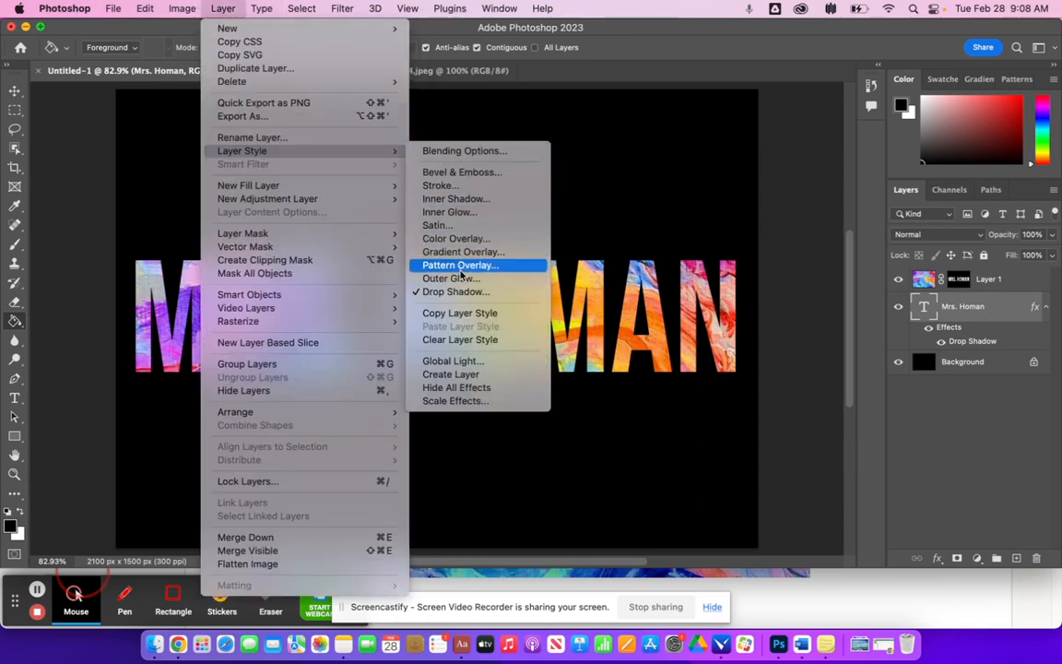
click(461, 279)
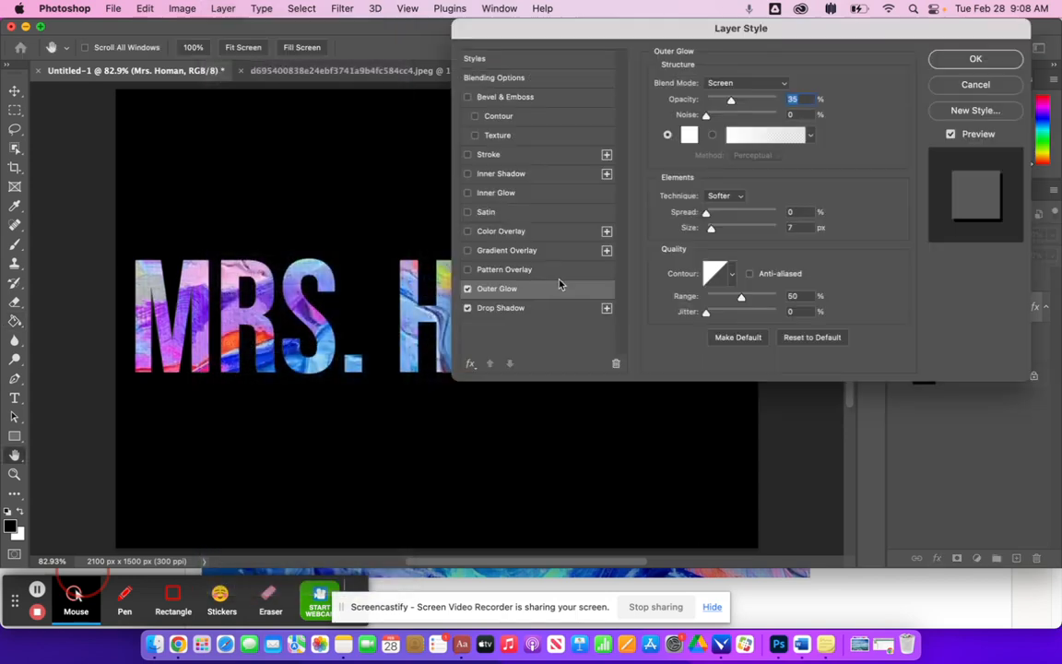
click(467, 308)
Set the outer glow's opacity to 100%, noise to 23%, spread to 29% and size to 21 px, and apply it
drag(729, 103, 801, 112)
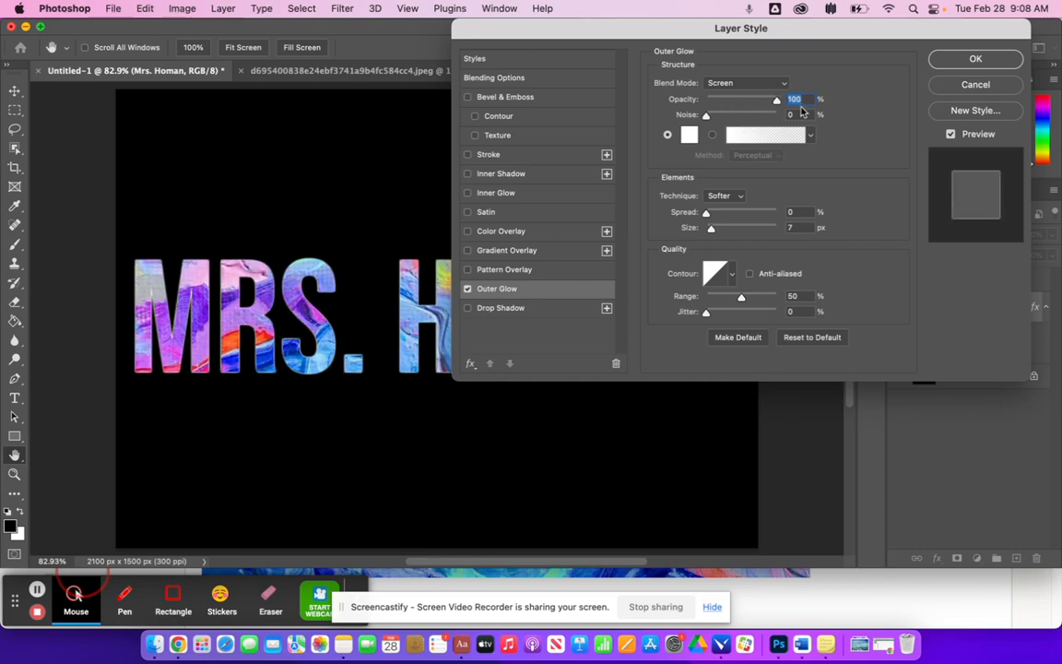
drag(711, 118, 722, 116)
drag(706, 212, 727, 224)
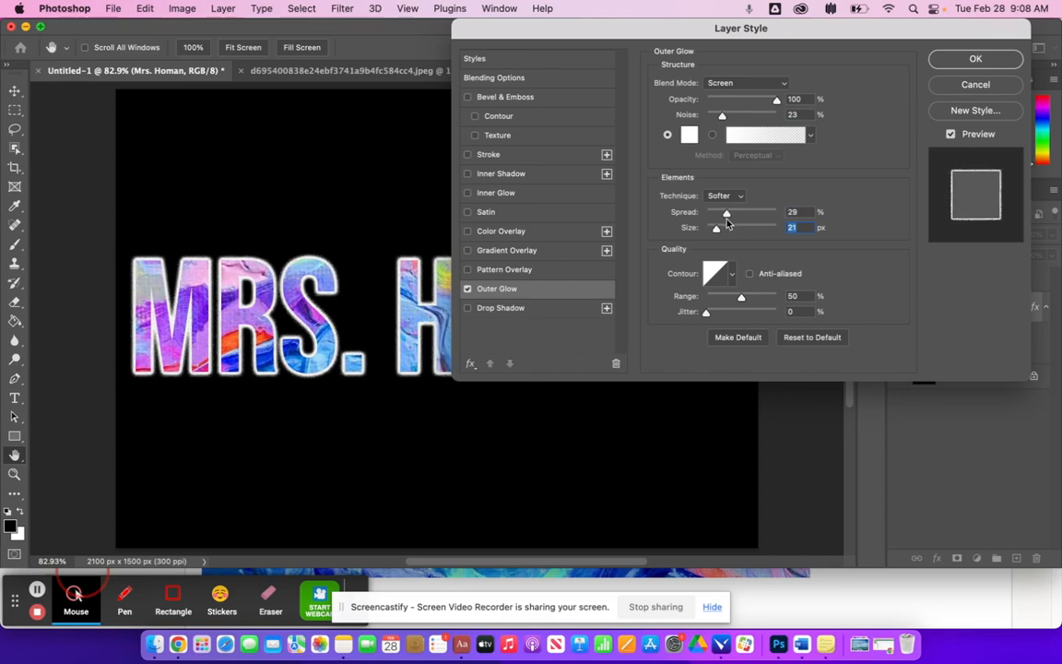
click(975, 58)
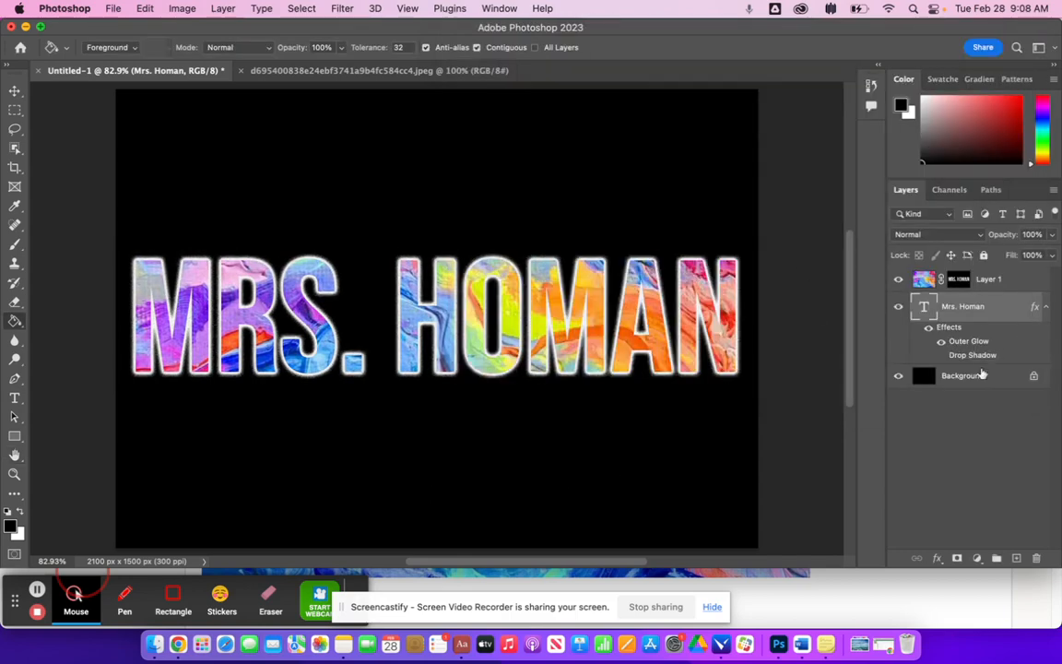
click(222, 8)
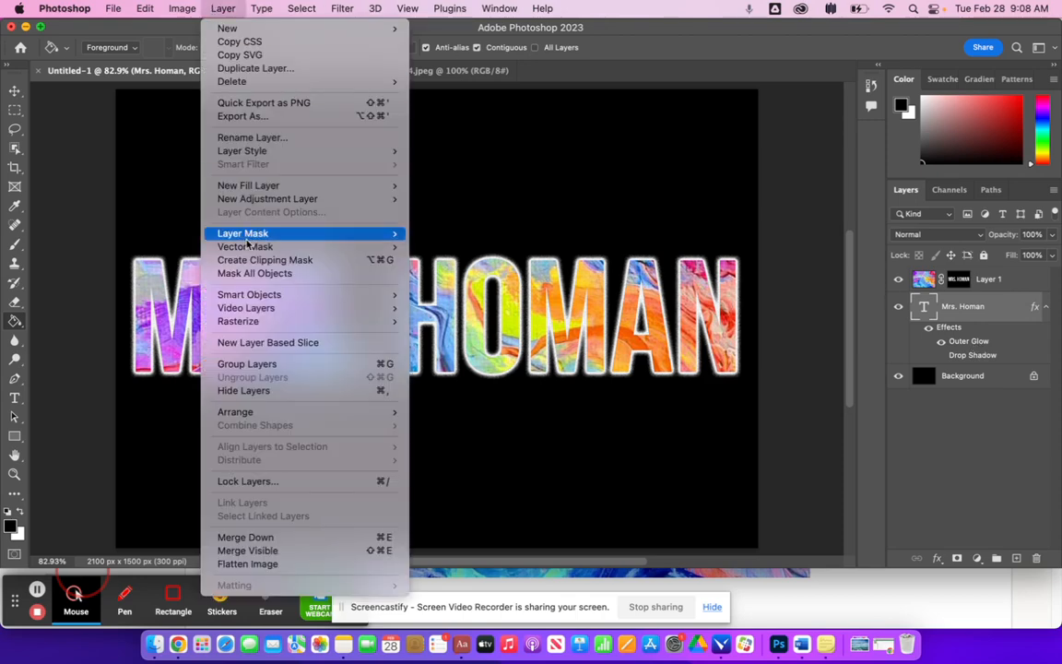
mouse_move(291, 152)
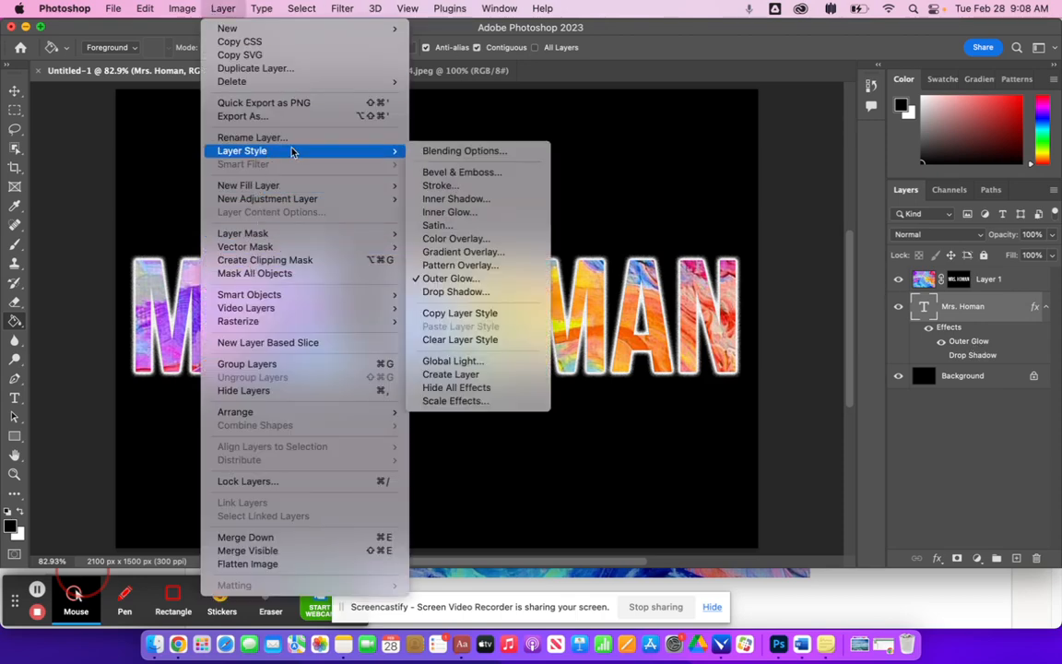
click(653, 157)
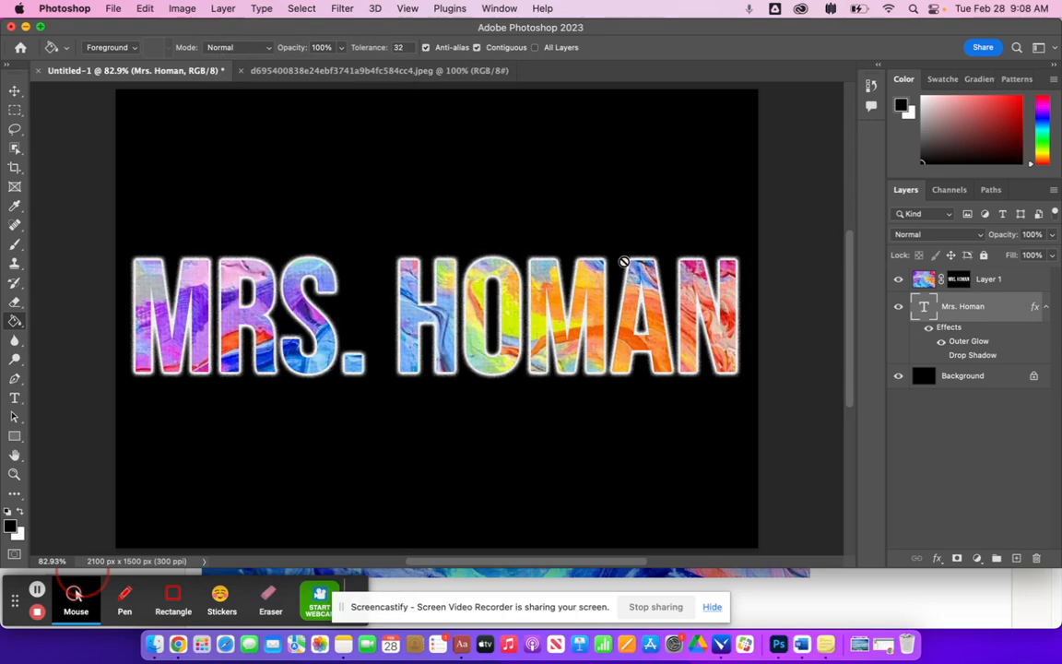
Start saving the document on the computer, check the available file formats, and switch to saving a copy
click(113, 8)
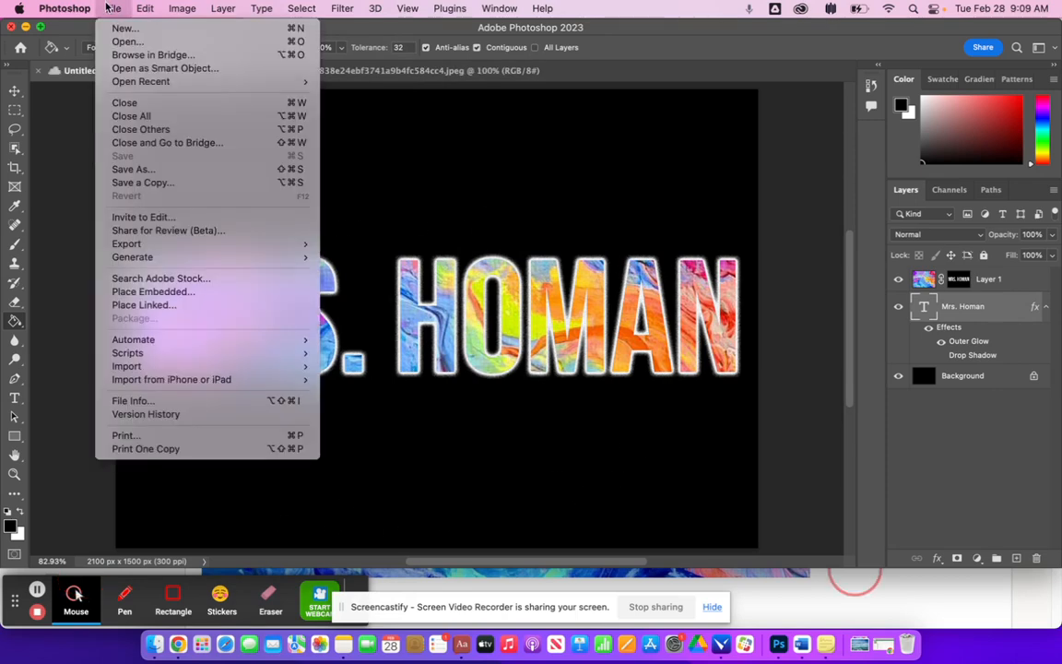
click(166, 174)
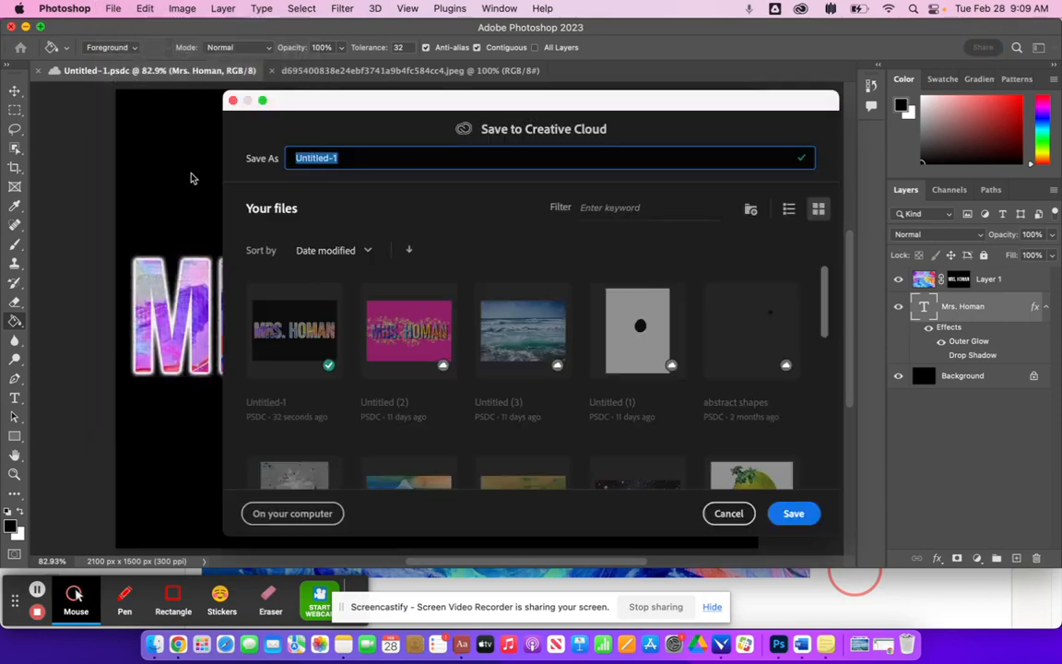
click(317, 514)
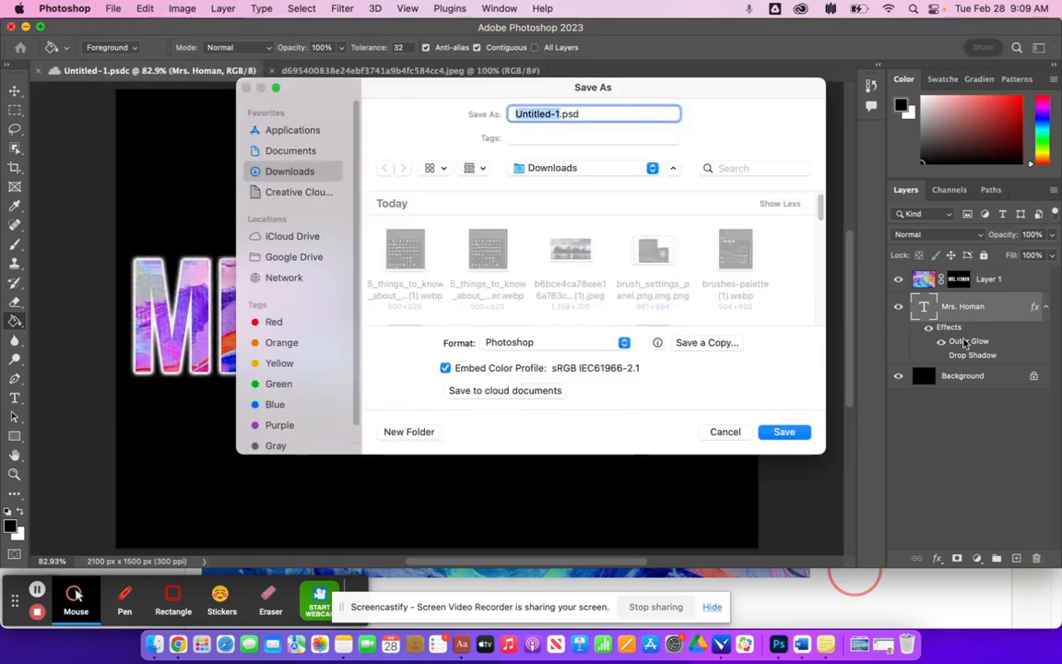
click(505, 347)
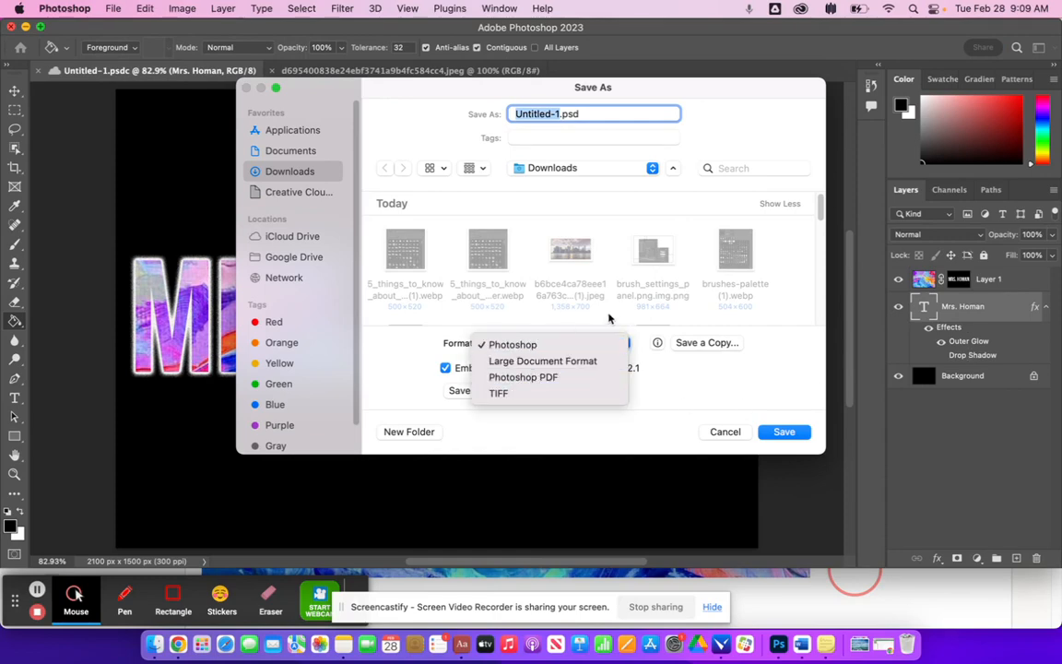
click(608, 318)
click(541, 345)
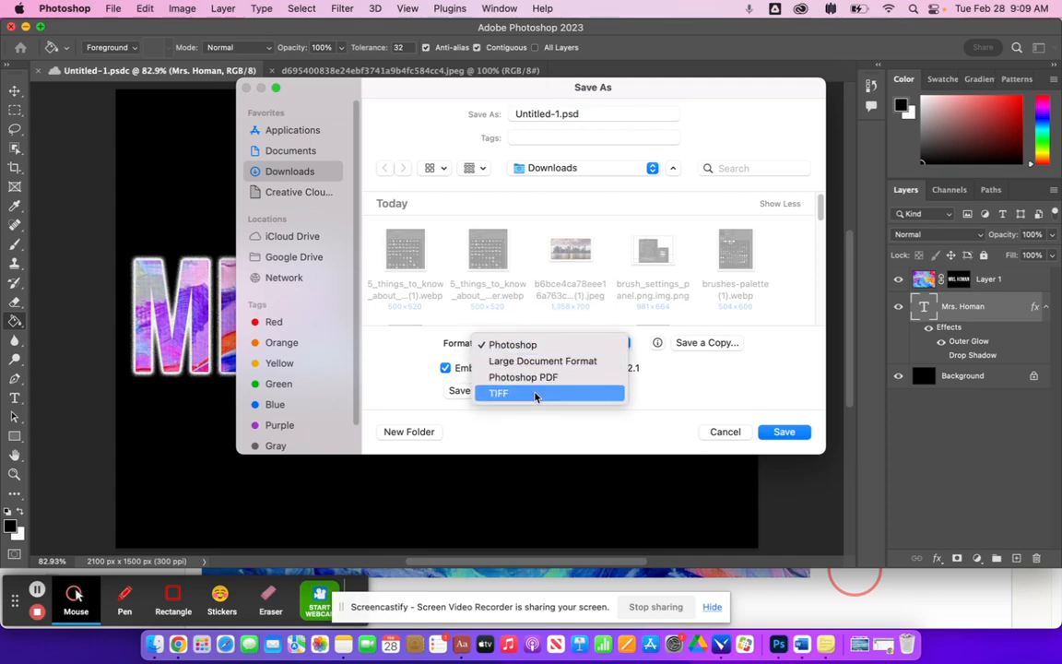
click(743, 345)
click(706, 343)
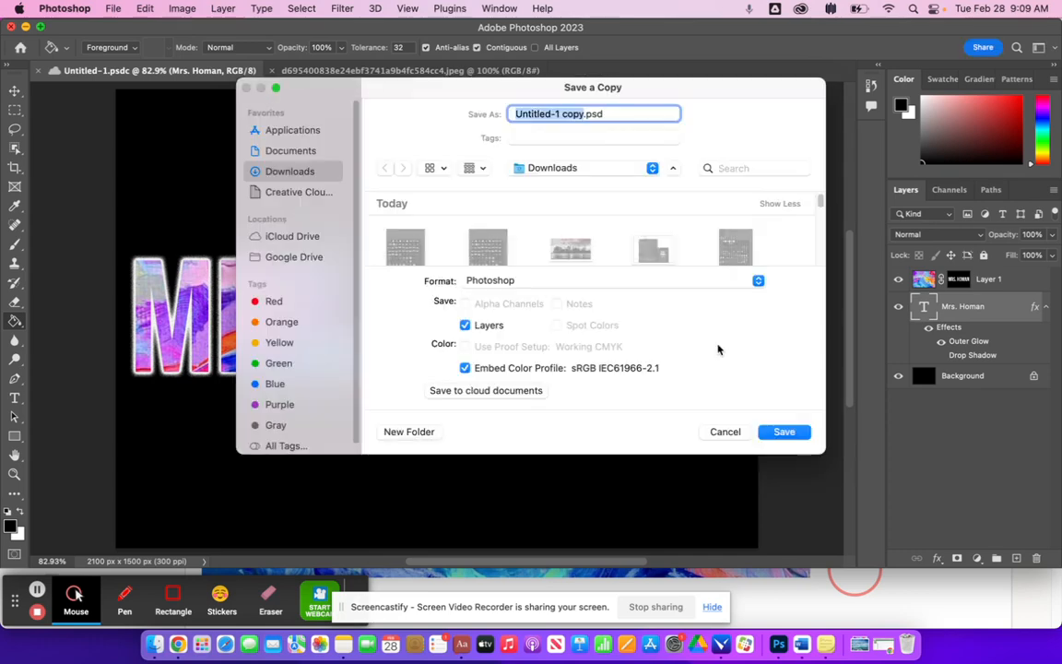
Save the copy in Downloads as a JPEG named "text mask" with image quality 12 (Maximum)
click(545, 282)
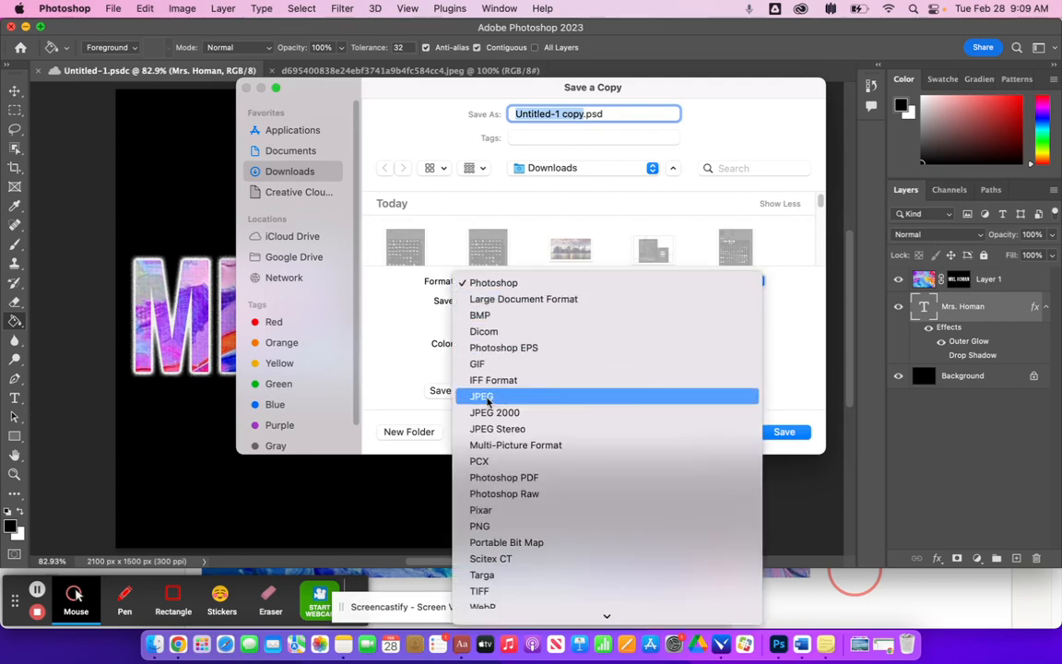
click(488, 397)
text(text)
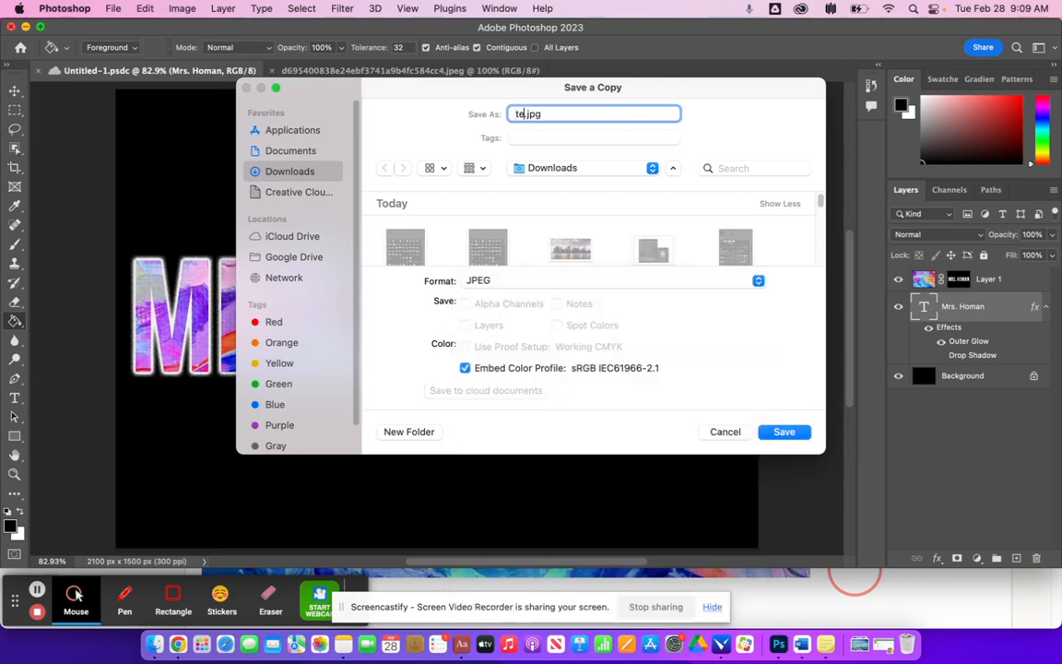
text( mask)
click(785, 432)
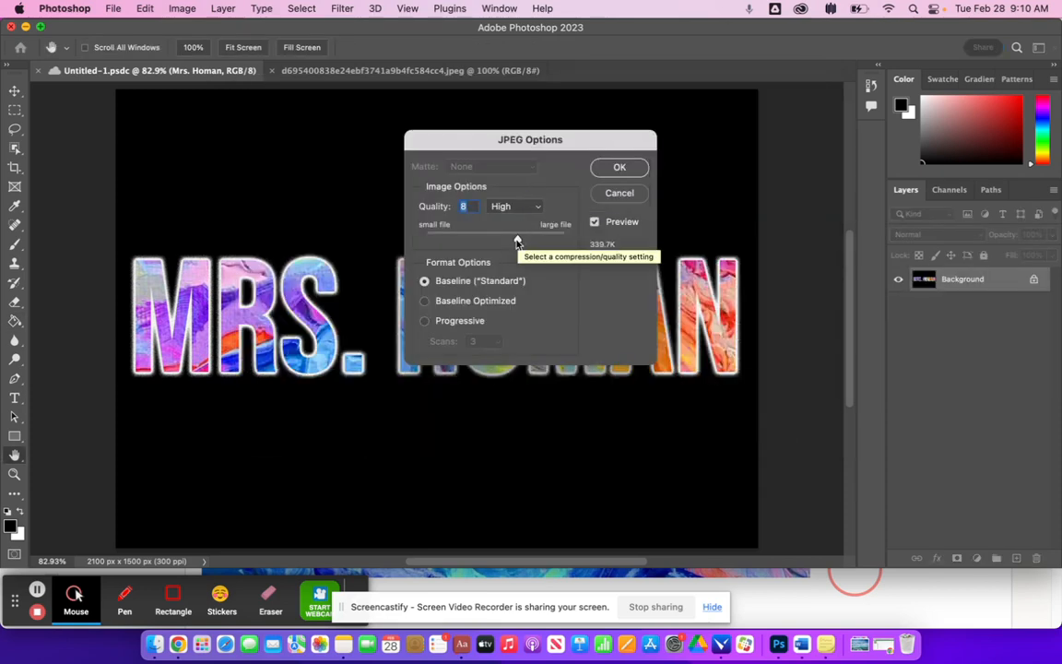
drag(517, 242, 545, 247)
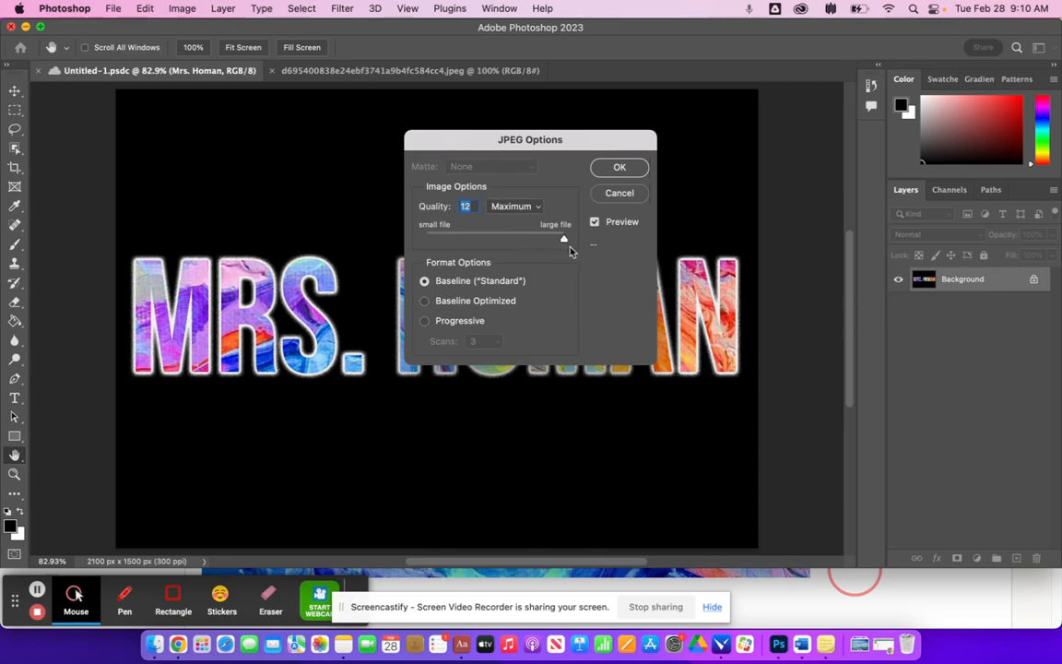